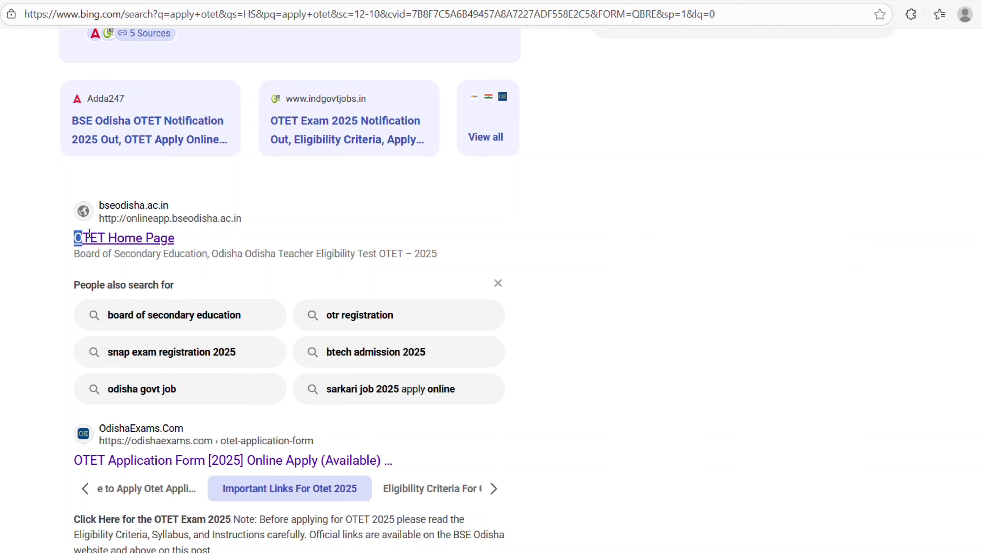
- Open the OTET Home Page from the search results and bring up the Paper-II new registration form
{"action": "left_click", "coordinate": [146, 240]}
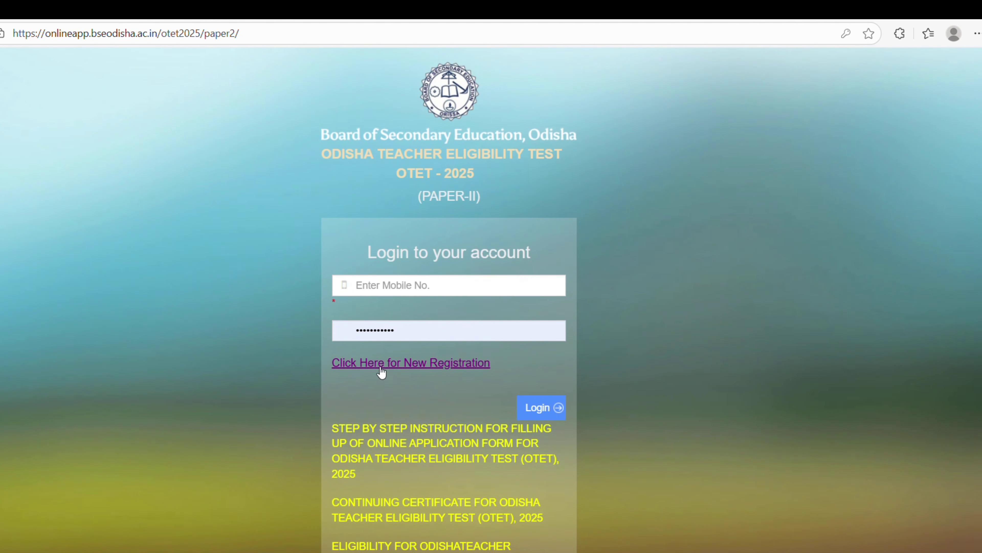
{"action": "left_click", "coordinate": [397, 365]}
{"action": "left_click", "coordinate": [367, 255]}
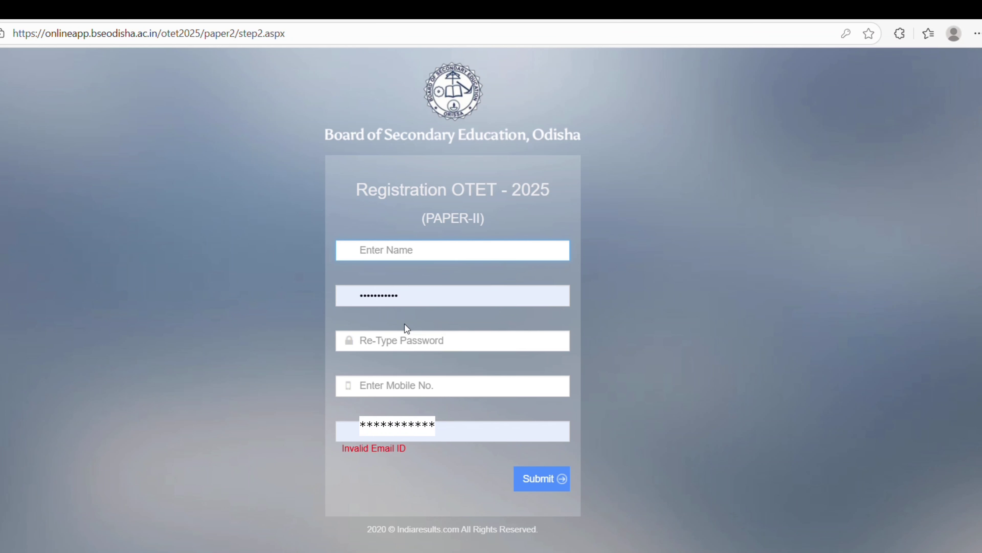
{"action": "left_click", "coordinate": [383, 340]}
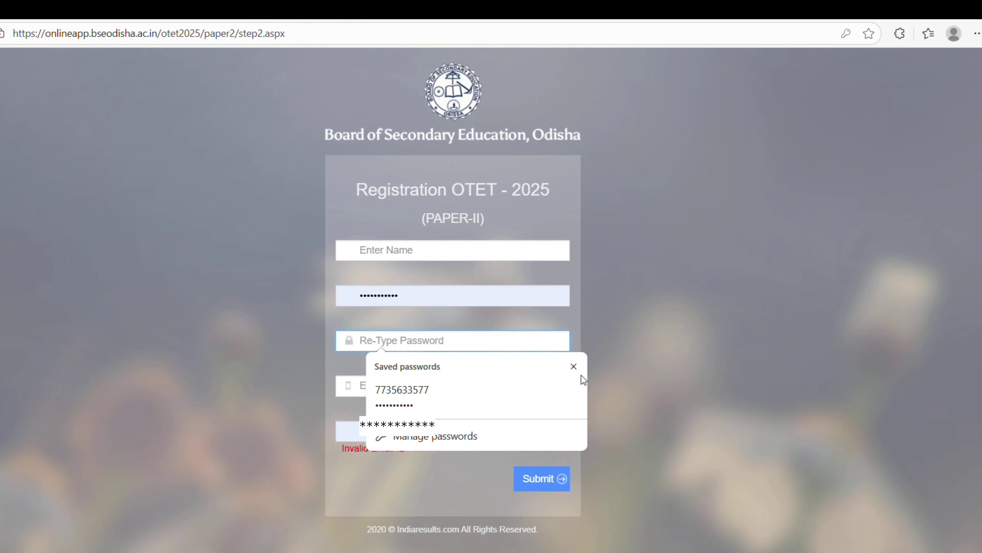
{"action": "left_click", "coordinate": [574, 366]}
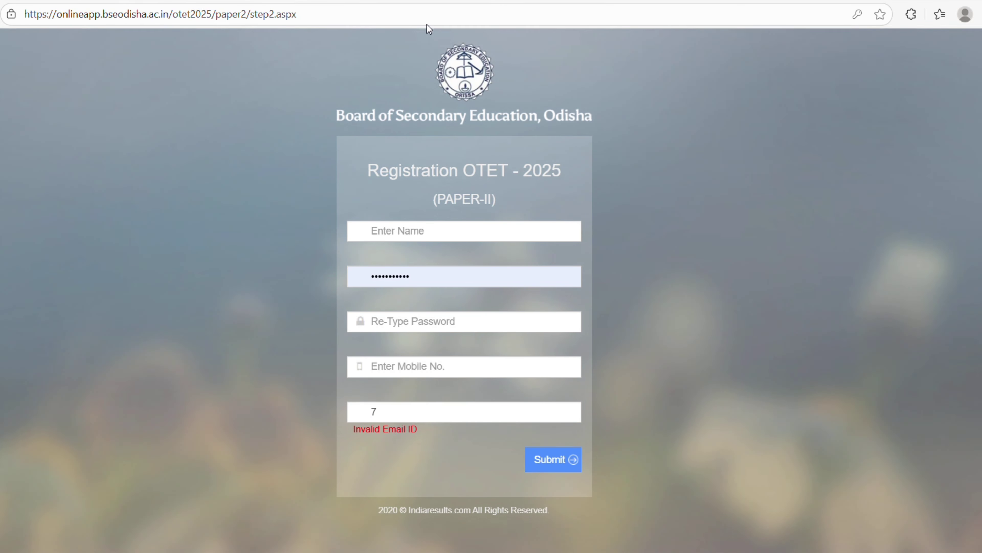
- Go back from the registration form and log in to the existing OTET Paper-II account
{"action": "key", "text": "alt+Left"}
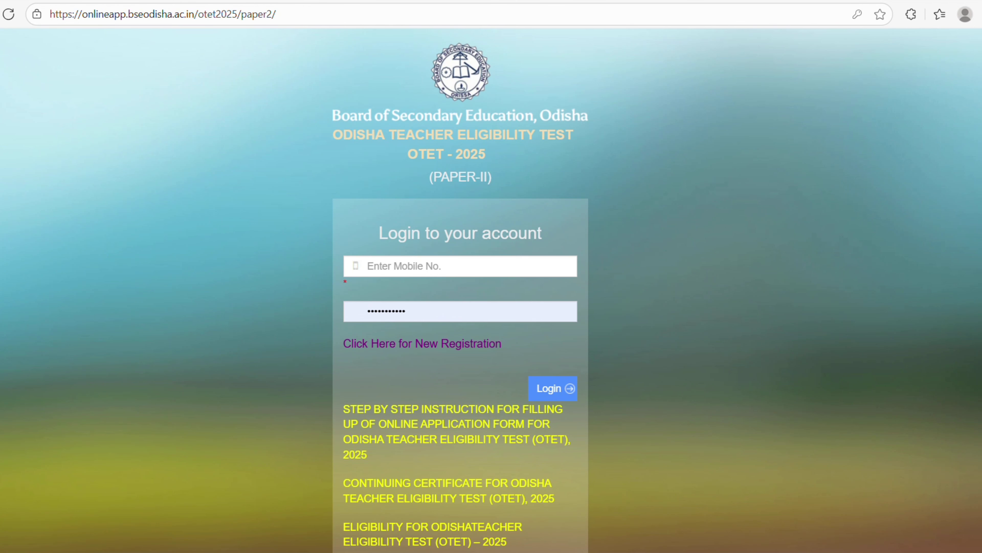
{"action": "left_click", "coordinate": [413, 5]}
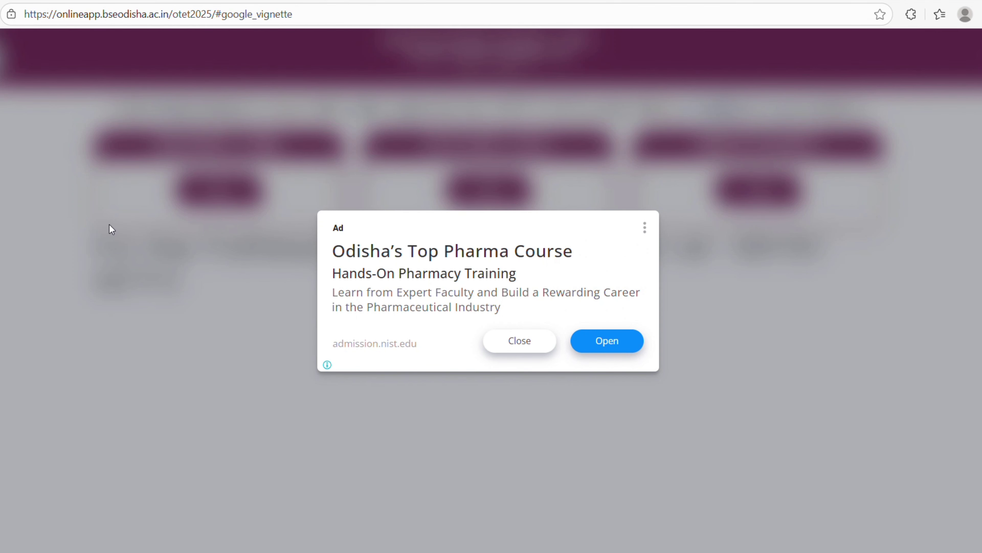
{"action": "left_click", "coordinate": [512, 344]}
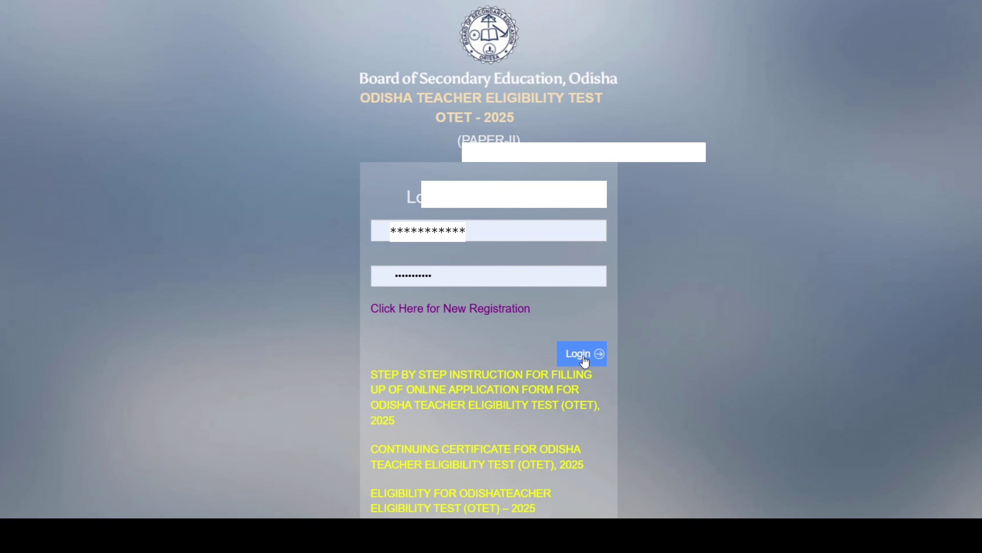
{"action": "left_click", "coordinate": [583, 359]}
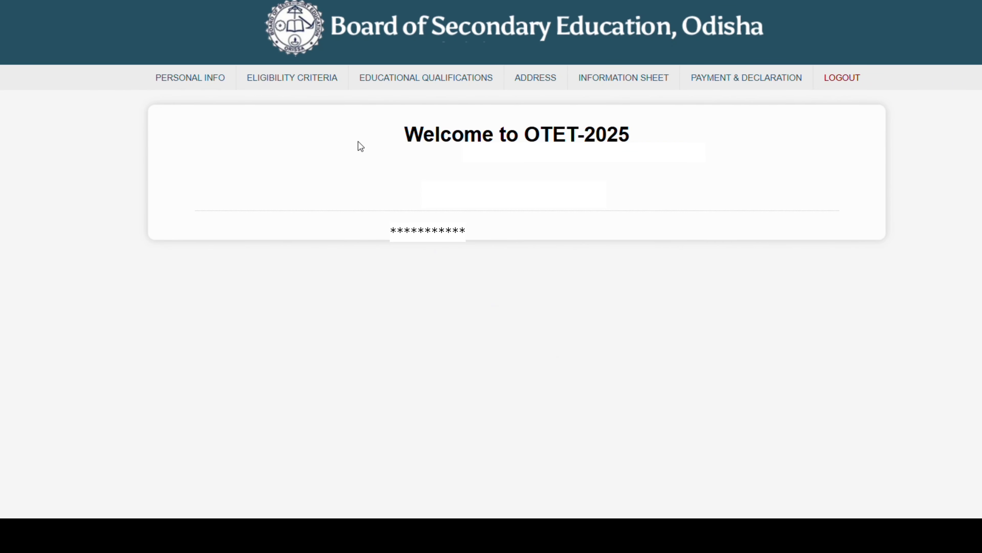
- Open the personal information form and review the candidate name, gender, caste category and caste certificate issuing authority fields
{"action": "left_click", "coordinate": [179, 85]}
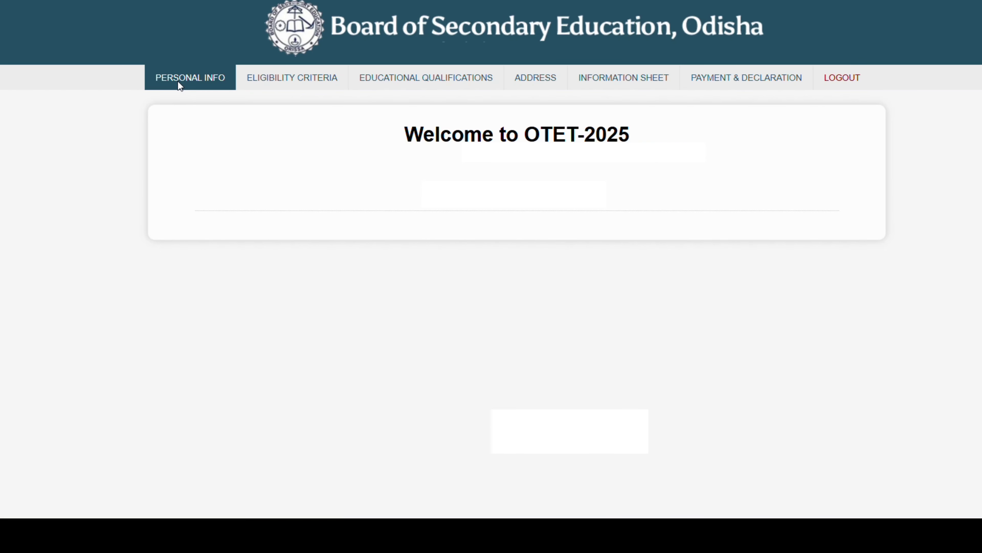
{"action": "left_click_drag", "start_coordinate": [209, 187], "coordinate": [316, 197]}
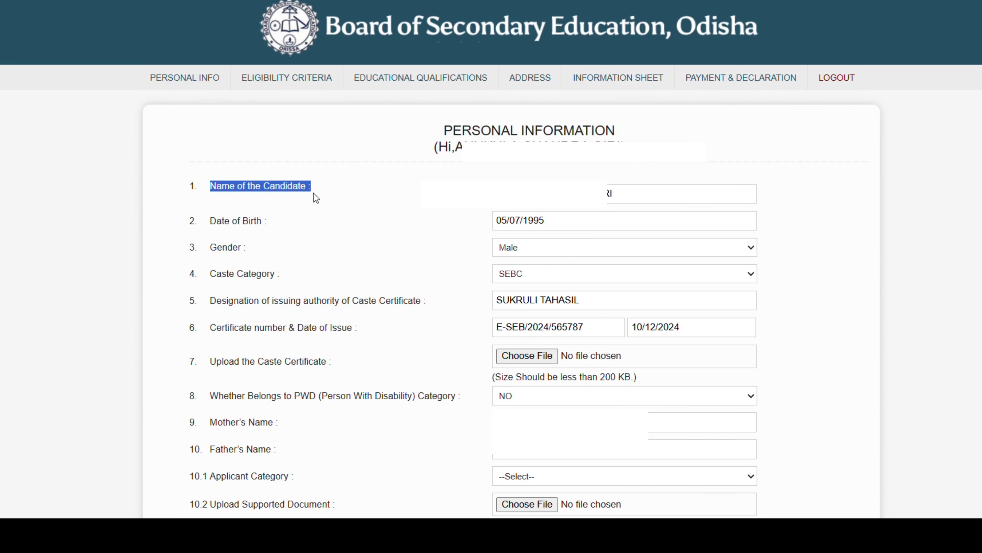
{"action": "left_click_drag", "start_coordinate": [265, 221], "coordinate": [268, 266]}
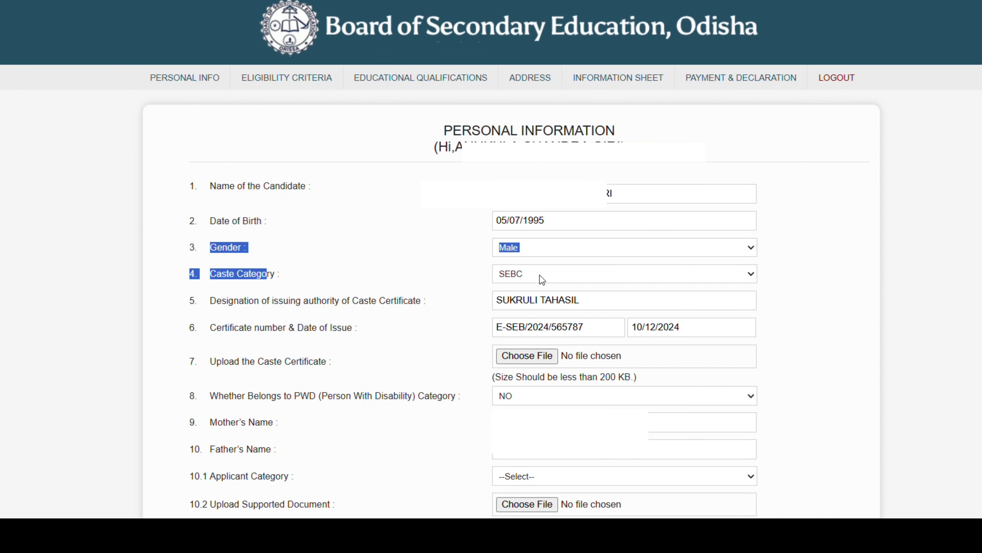
{"action": "left_click_drag", "start_coordinate": [619, 301], "coordinate": [479, 319]}
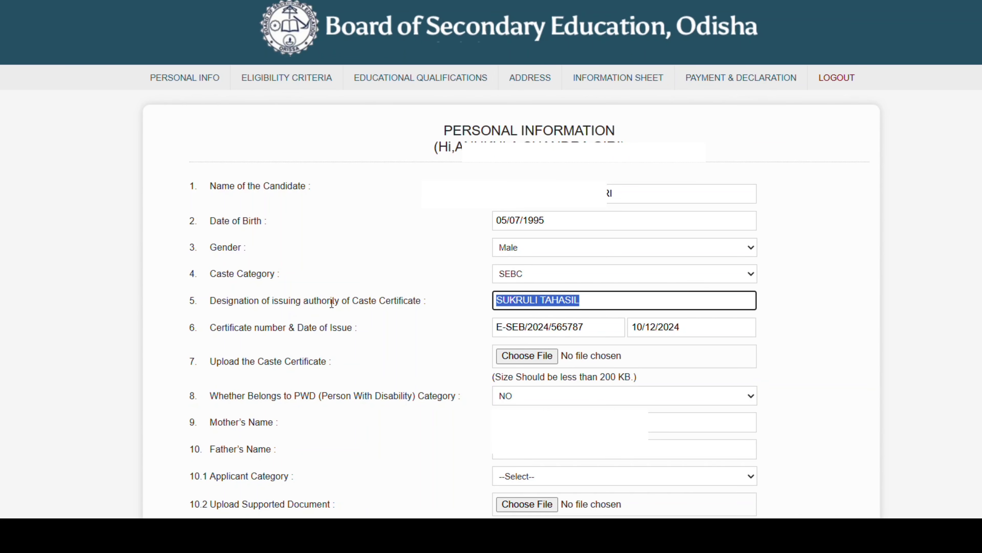
{"action": "left_click", "coordinate": [586, 302]}
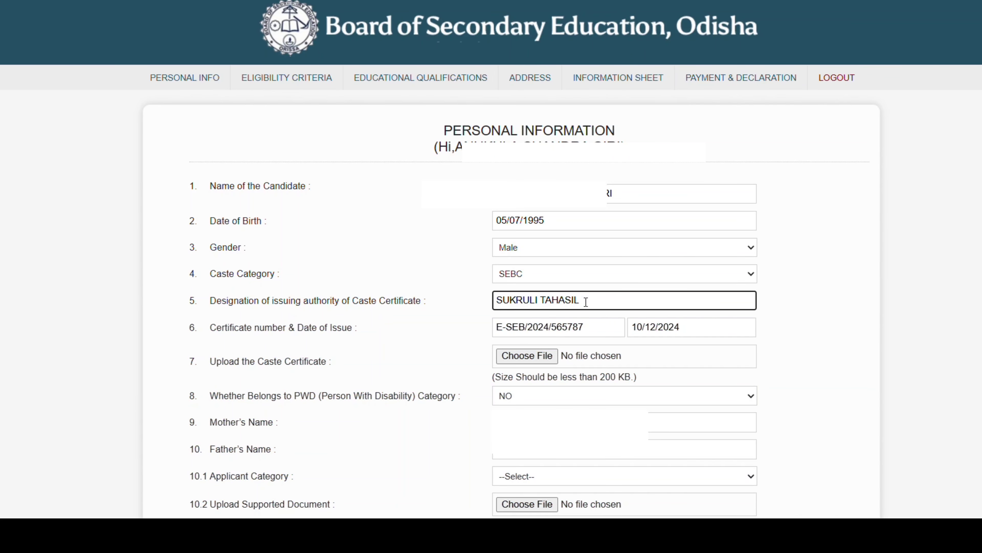
{"action": "left_click_drag", "start_coordinate": [586, 302], "coordinate": [491, 309]}
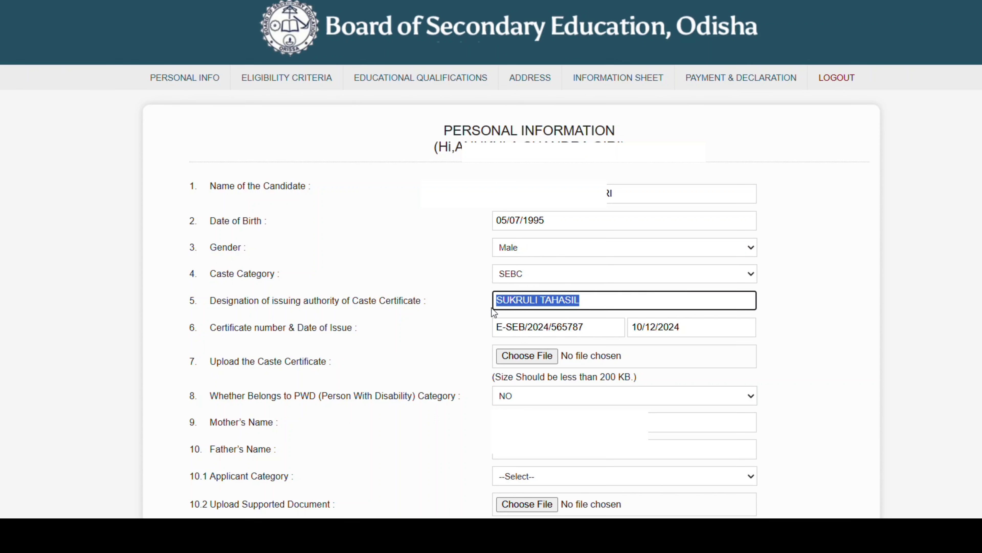
{"action": "left_click", "coordinate": [588, 299]}
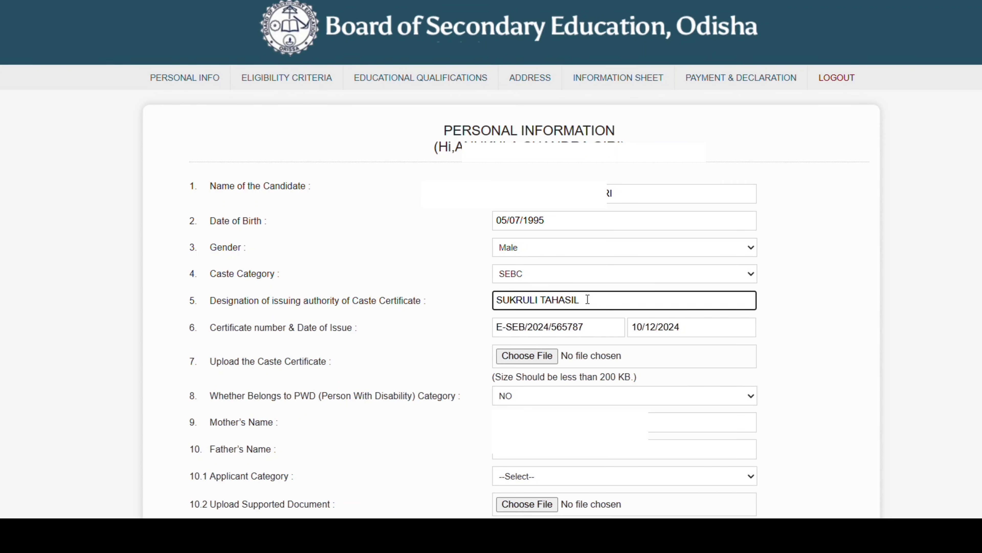
{"action": "left_click_drag", "start_coordinate": [588, 299], "coordinate": [490, 309]}
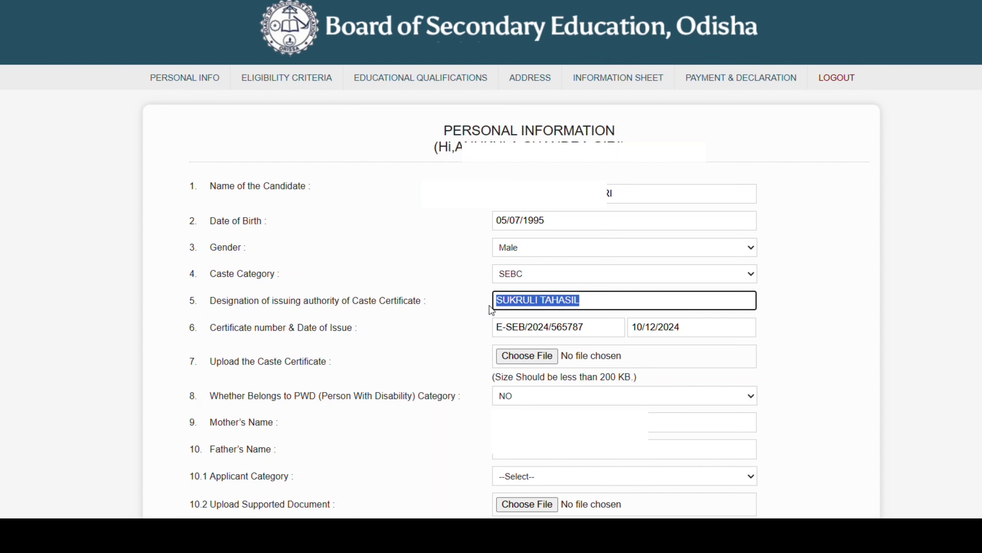
{"action": "left_click", "coordinate": [591, 302]}
{"action": "left_click_drag", "start_coordinate": [591, 302], "coordinate": [493, 302]}
- Review the caste certificate number, its date of issue and the size limit for the certificate upload
{"action": "left_click_drag", "start_coordinate": [496, 327], "coordinate": [564, 342]}
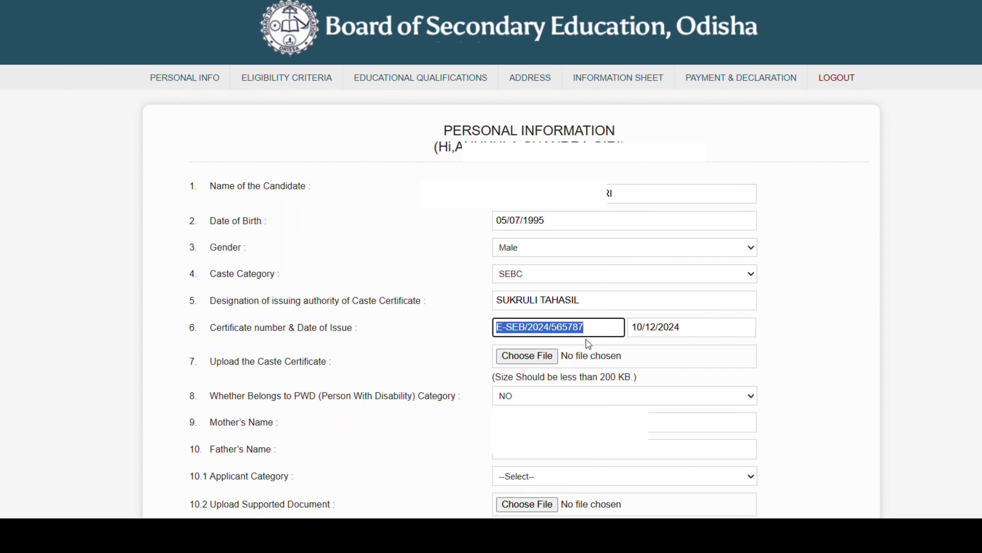
{"action": "left_click_drag", "start_coordinate": [687, 327], "coordinate": [630, 334]}
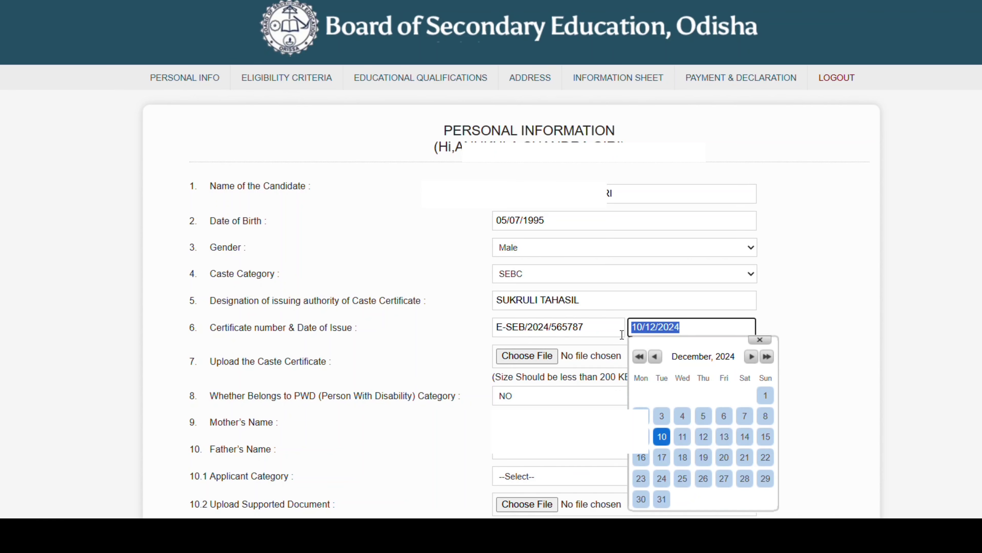
{"action": "left_click", "coordinate": [383, 359]}
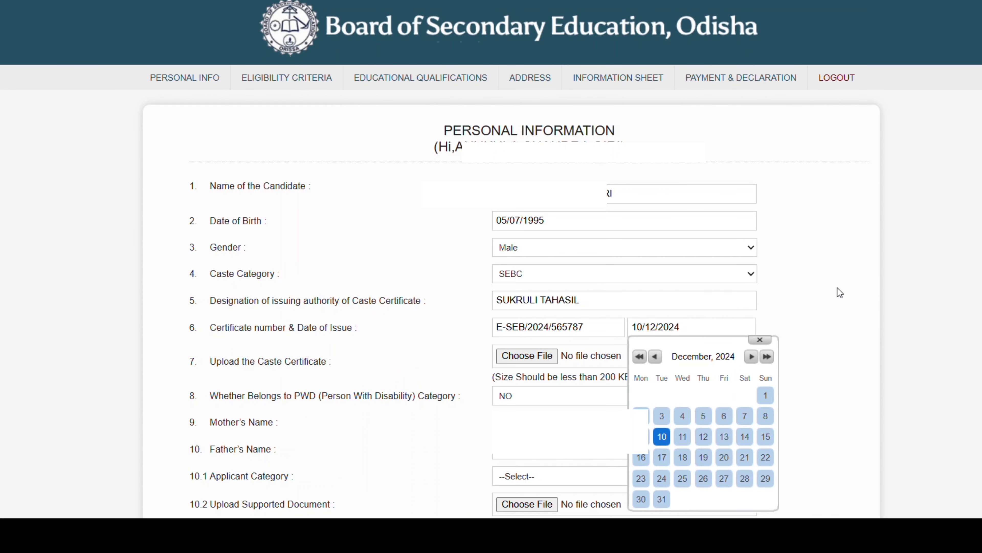
{"action": "left_click", "coordinate": [758, 341]}
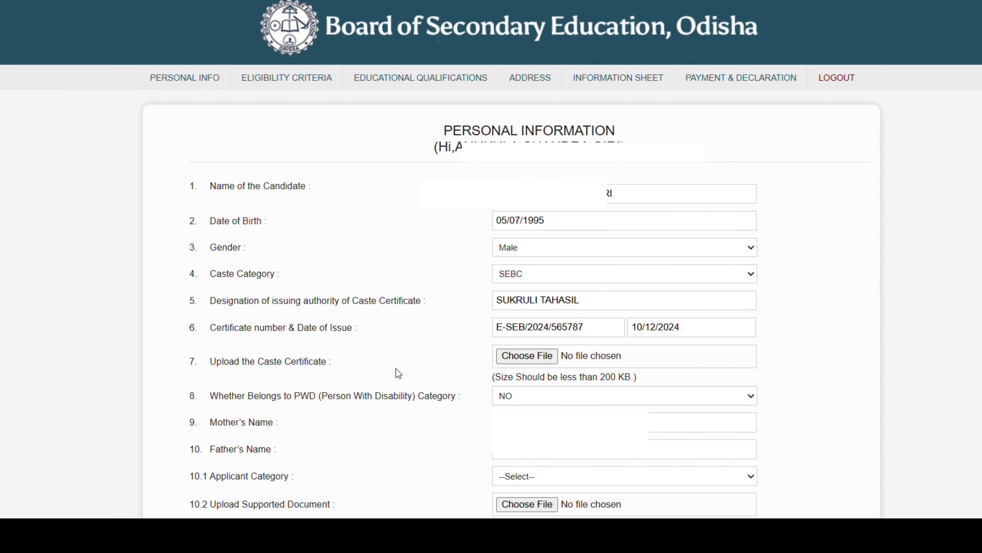
{"action": "left_click_drag", "start_coordinate": [593, 377], "coordinate": [640, 387]}
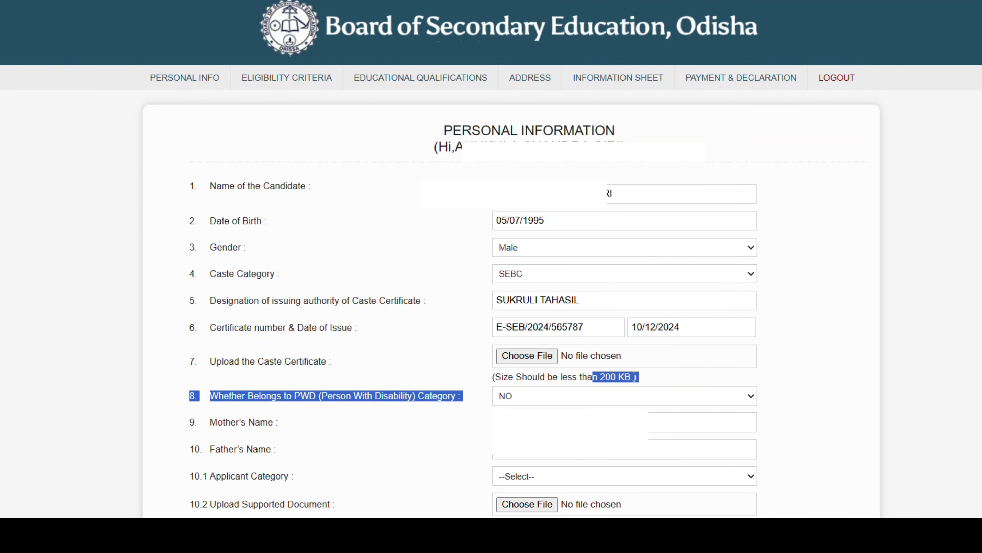
- Check the options for the PWD category and go through the mother's and father's name fields
{"action": "left_click", "coordinate": [511, 395]}
{"action": "left_click", "coordinate": [366, 389]}
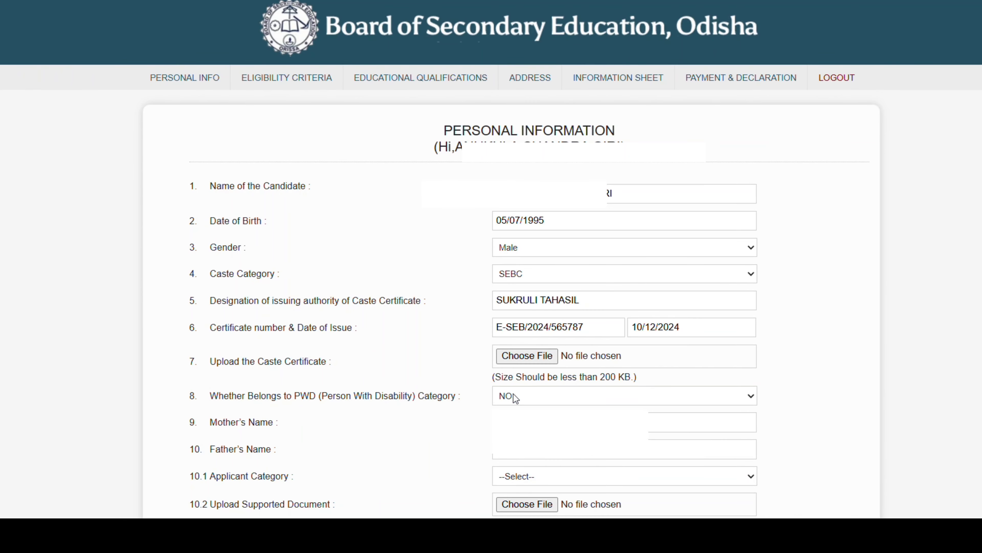
{"action": "left_click", "coordinate": [498, 402]}
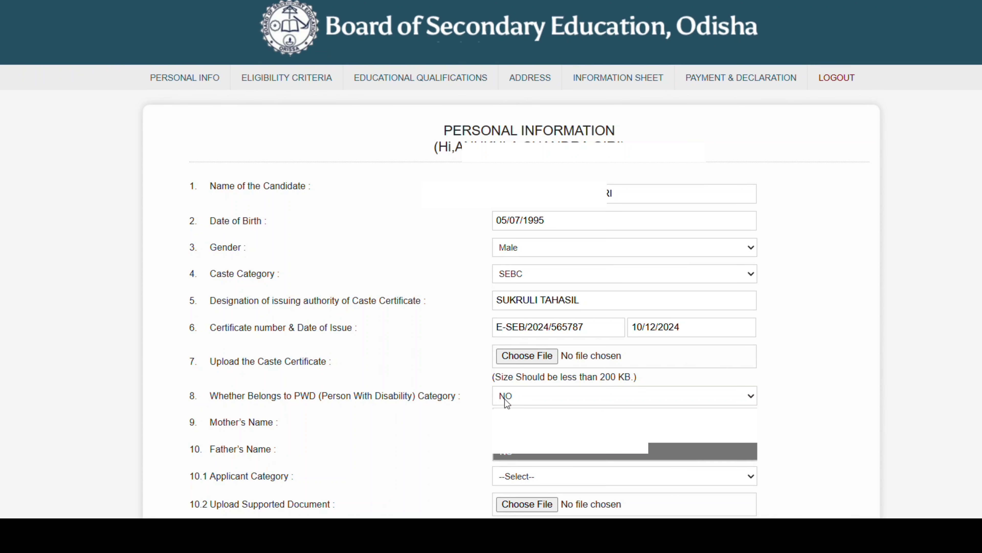
{"action": "left_click", "coordinate": [507, 401]}
{"action": "key", "text": "Tab"}
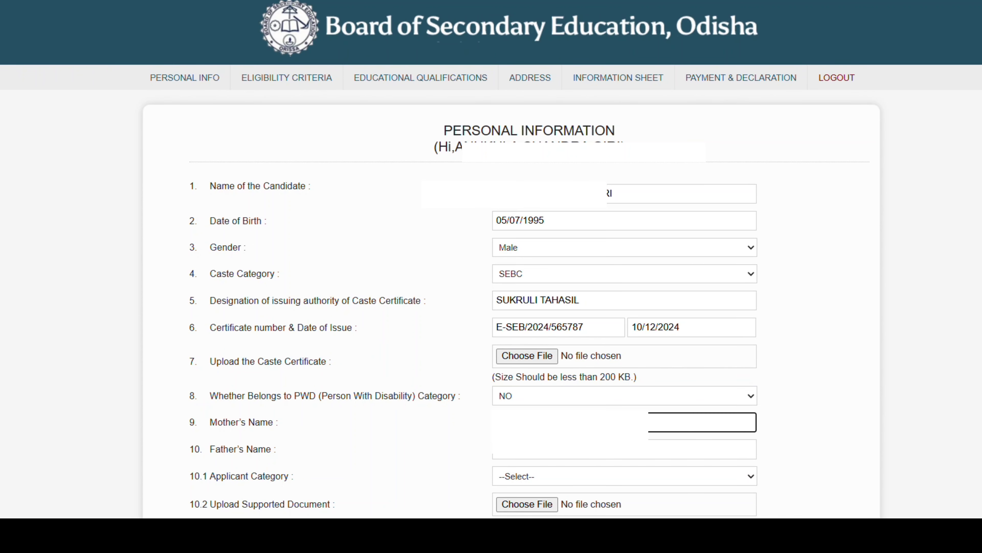
{"action": "key", "text": "Tab"}
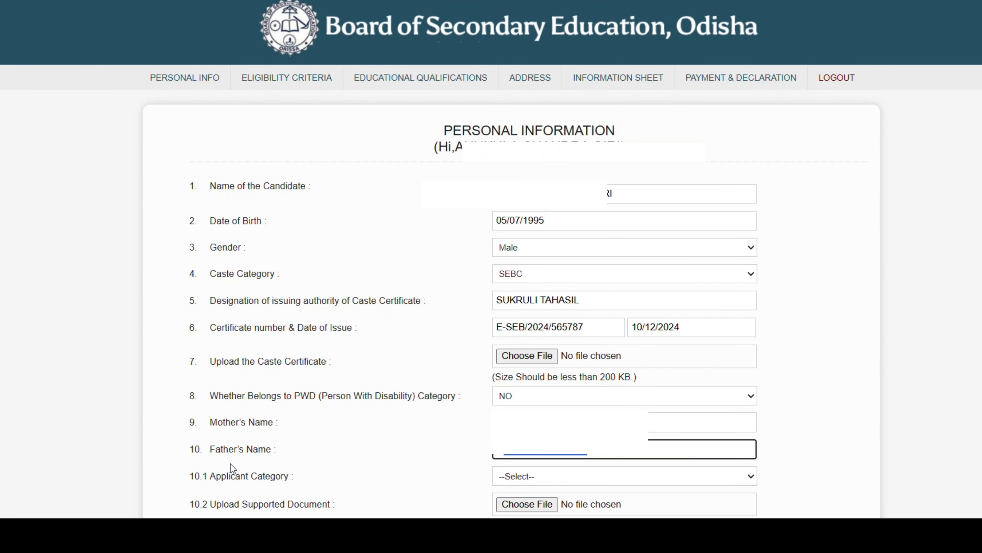
- View the applicant category options and review the photograph and signature upload sections of the personal information form
{"action": "left_click", "coordinate": [548, 476]}
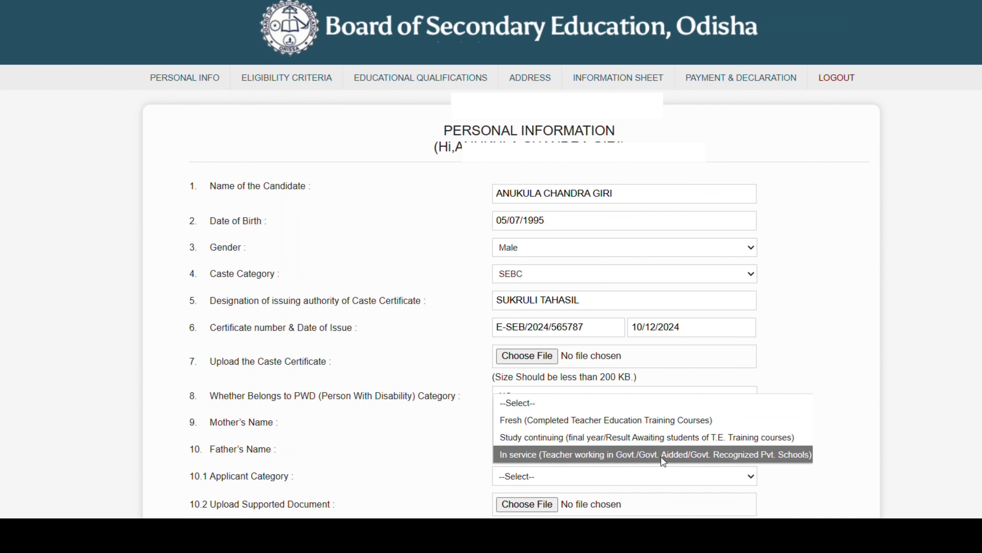
{"action": "scroll", "coordinate": [467, 420], "scroll_direction": "down", "scroll_amount": 1}
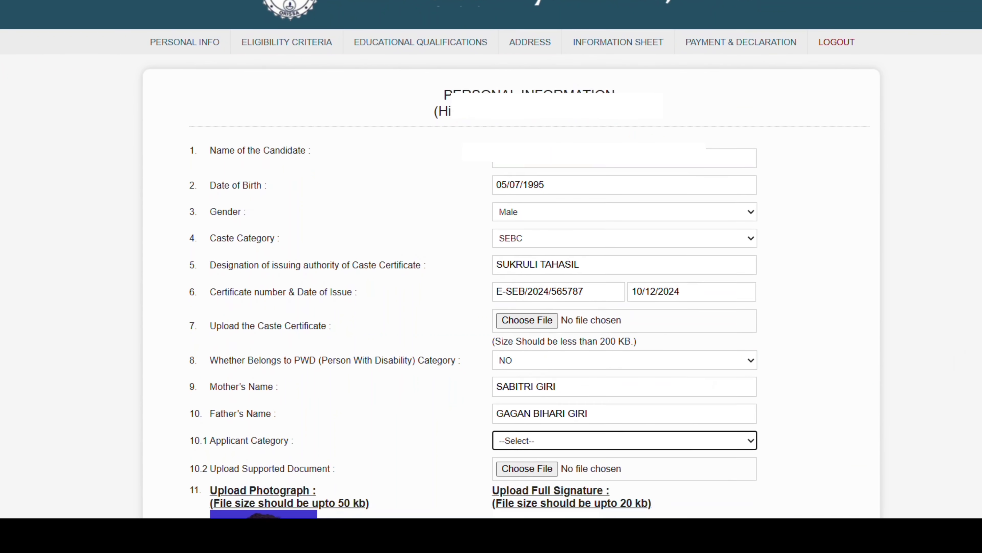
{"action": "scroll", "coordinate": [460, 278], "scroll_direction": "down", "scroll_amount": 3}
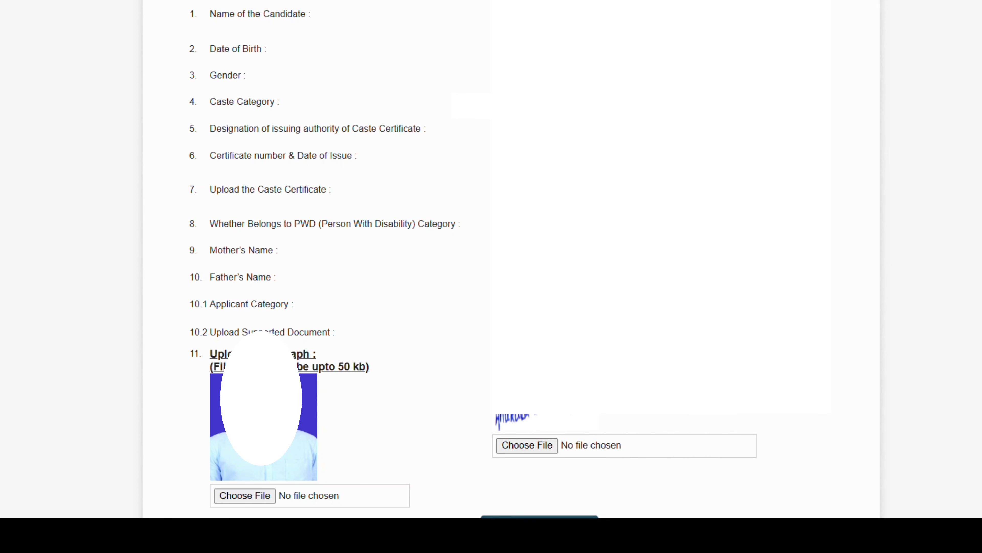
{"action": "scroll", "coordinate": [945, 332], "scroll_direction": "down", "scroll_amount": 2}
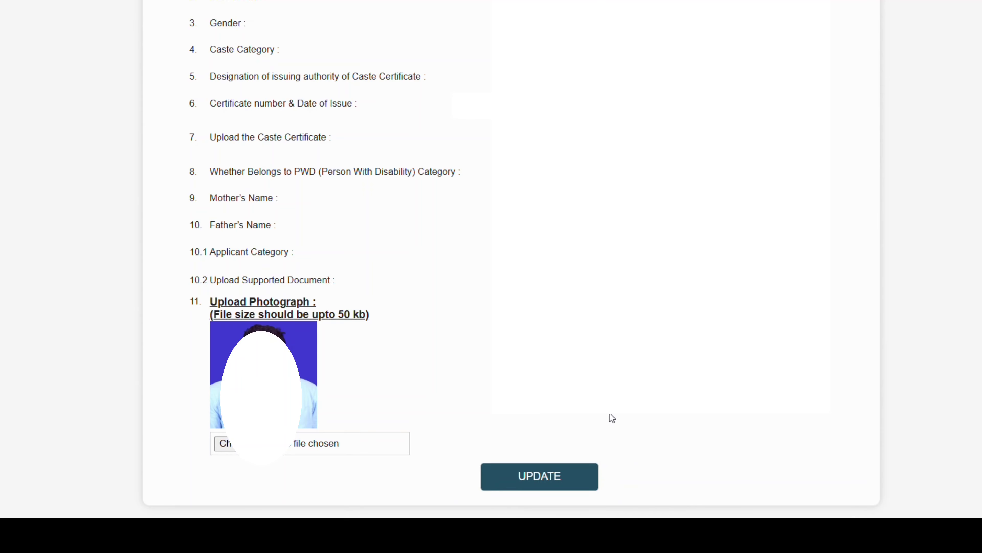
{"action": "scroll", "coordinate": [610, 416], "scroll_direction": "up", "scroll_amount": 10}
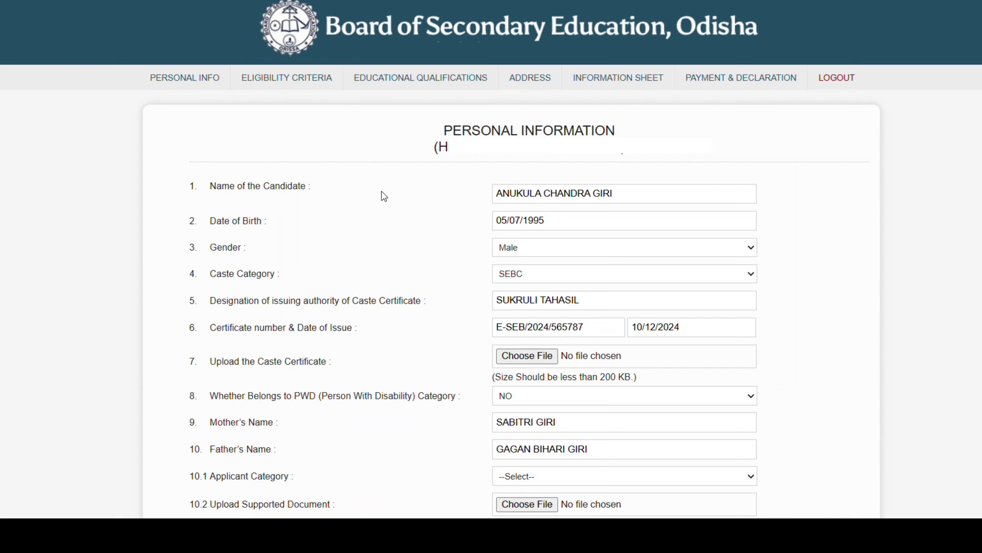
- Open the eligibility criteria section and review the available training status options
{"action": "left_click", "coordinate": [278, 83]}
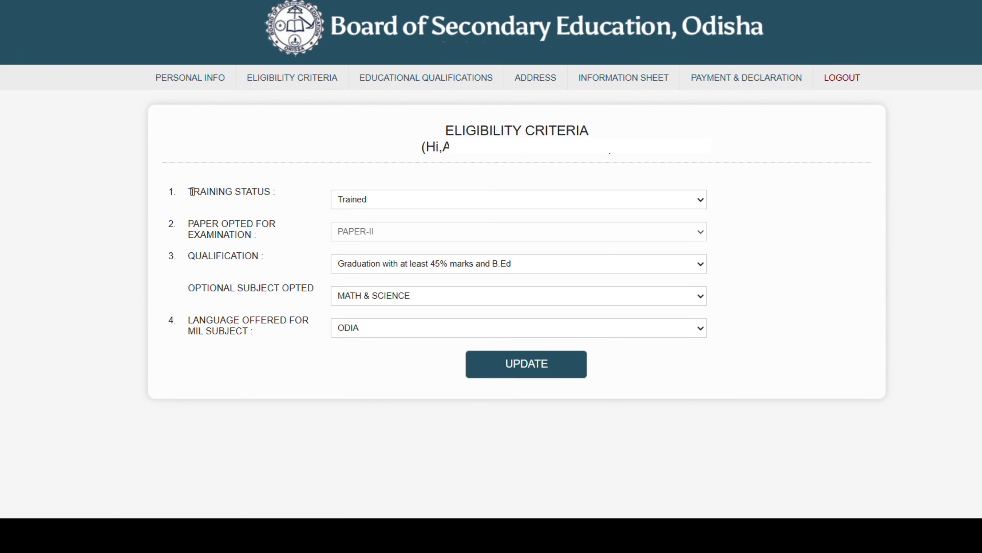
{"action": "left_click_drag", "start_coordinate": [189, 192], "coordinate": [265, 194]}
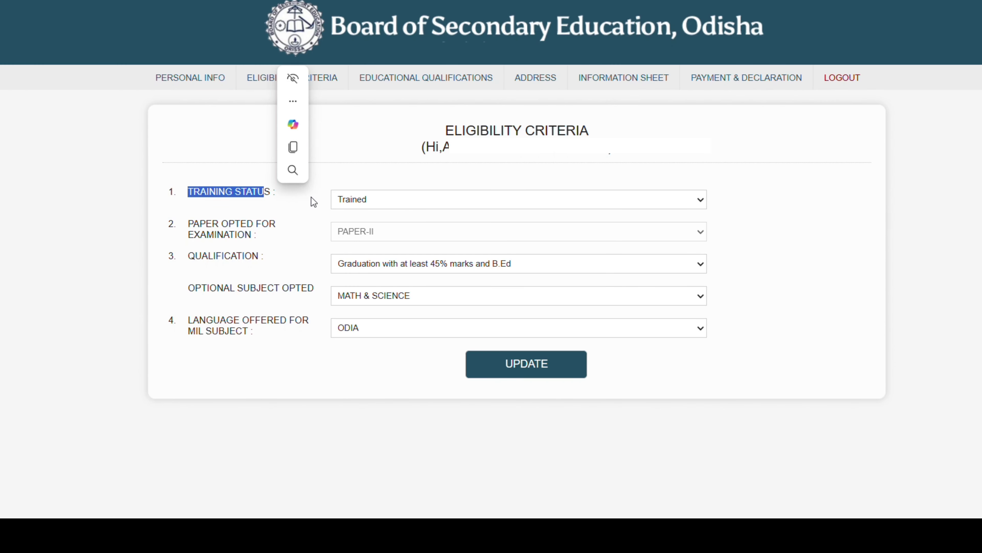
{"action": "left_click", "coordinate": [427, 200]}
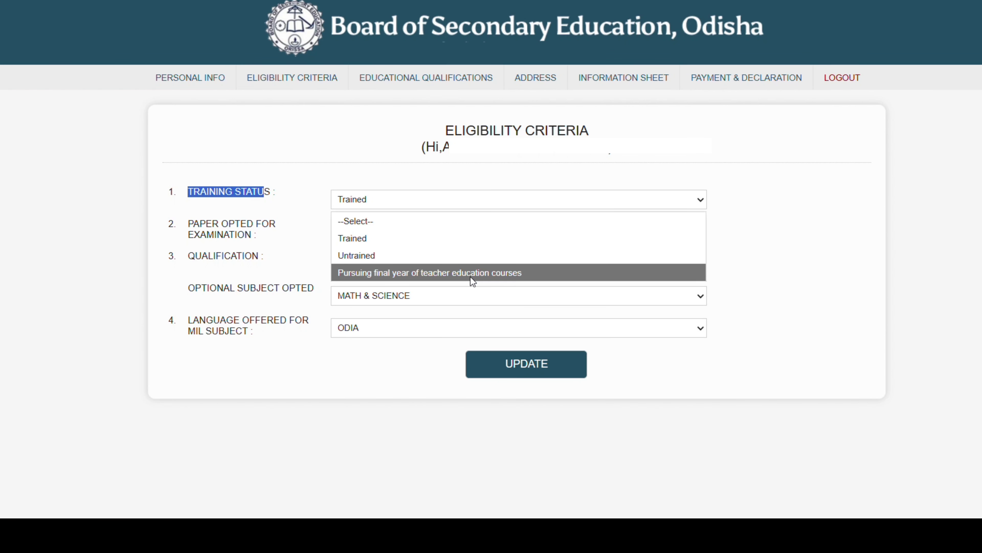
{"action": "left_click", "coordinate": [300, 266]}
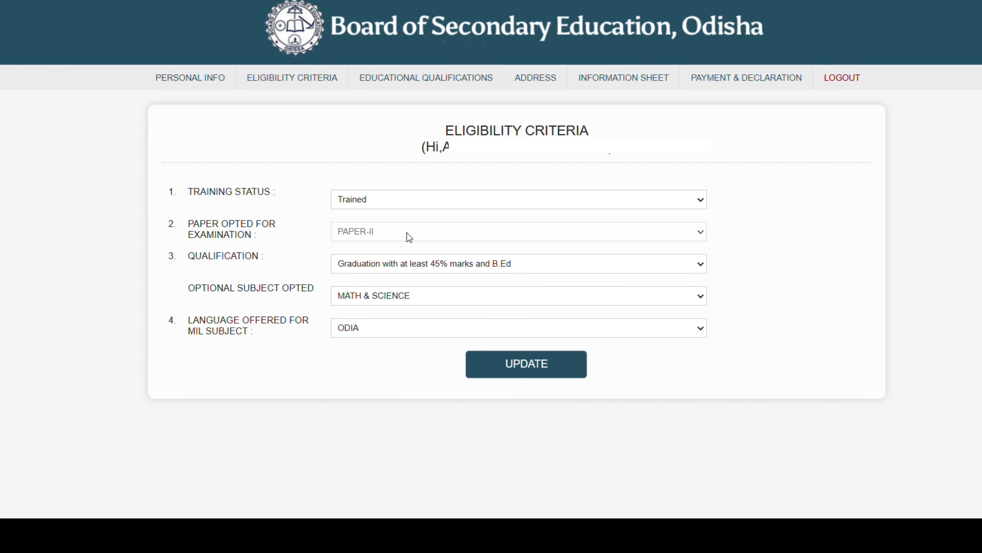
- Review the qualification options and keep Graduation with at least 45% marks and B.Ed selected
{"action": "left_click", "coordinate": [462, 263]}
{"action": "left_click", "coordinate": [462, 262]}
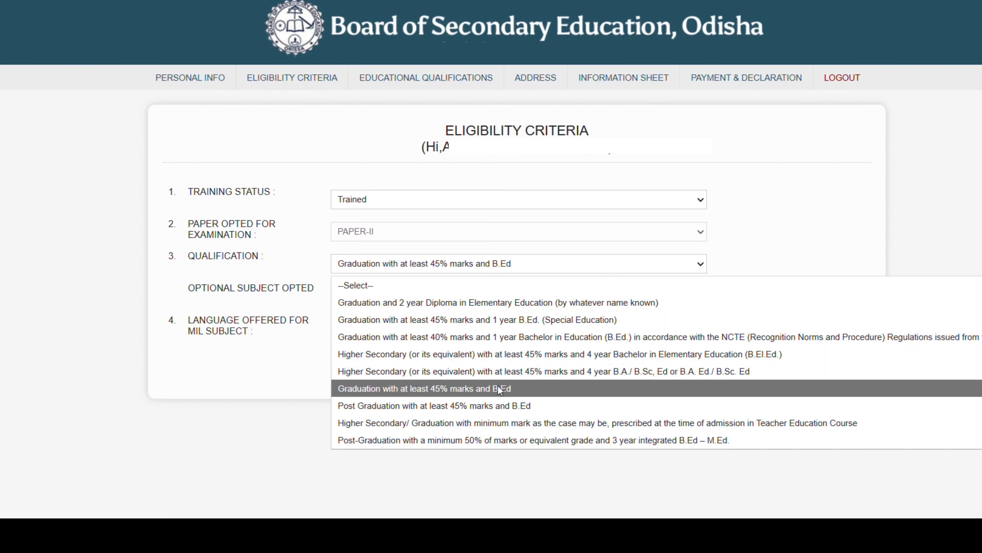
{"action": "left_click", "coordinate": [449, 389]}
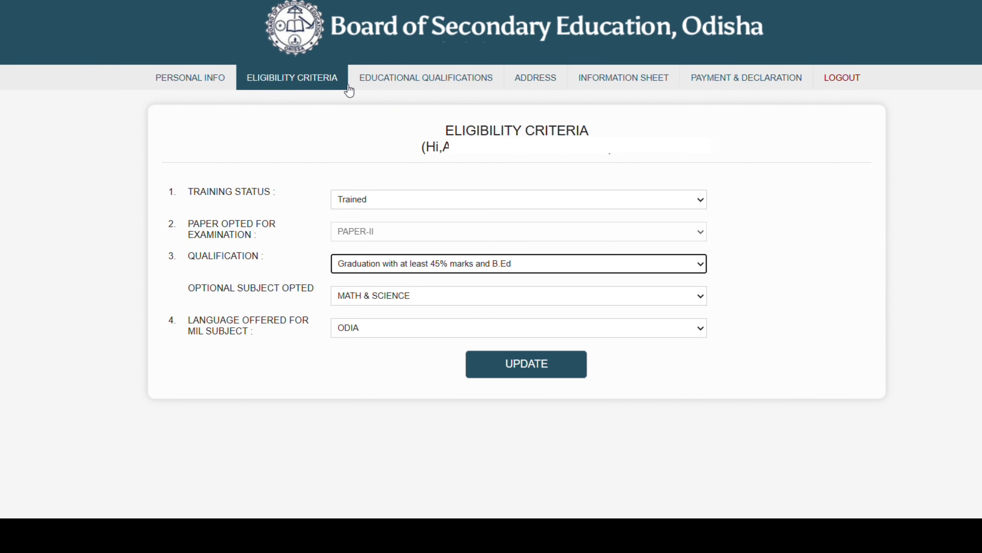
- In the educational qualifications section, set the graduation maximum marks to 1400 and save the update
{"action": "left_click", "coordinate": [388, 81]}
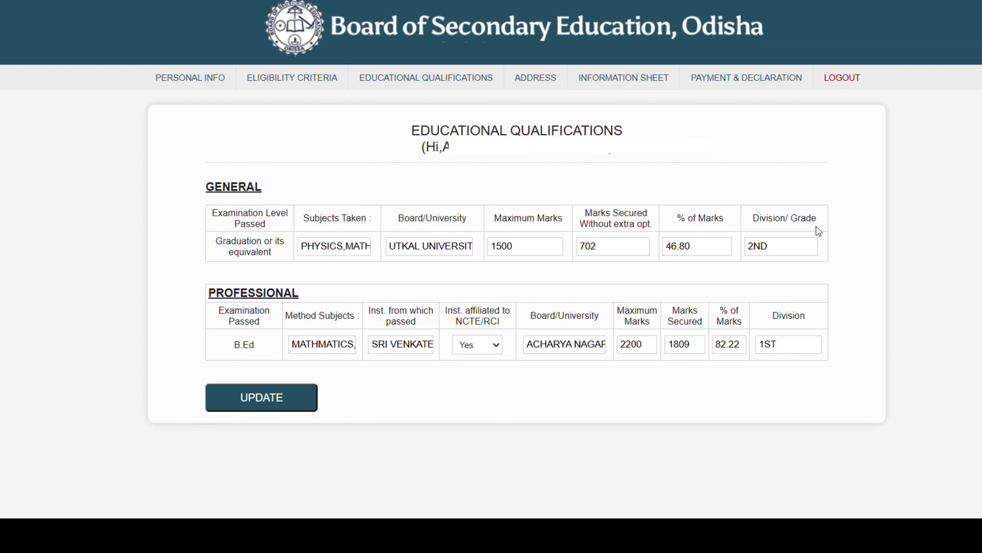
{"action": "left_click", "coordinate": [528, 252]}
{"action": "key", "text": "BackSpace"}
{"action": "key", "text": "BackSpace"}
{"action": "key", "text": "BackSpace"}
{"action": "key", "text": "BackSpace"}
{"action": "type", "text": "140"}
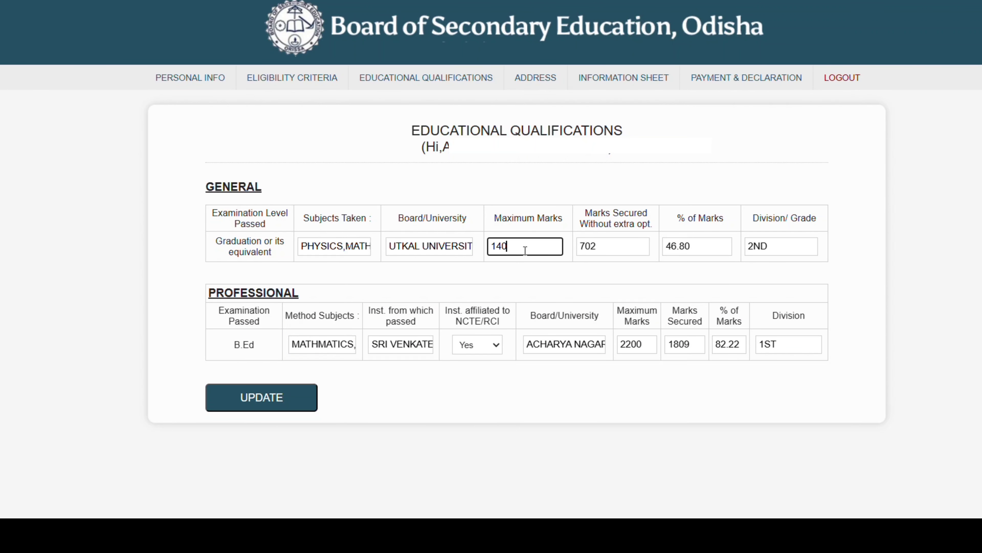
{"action": "type", "text": "0"}
{"action": "left_click", "coordinate": [294, 405]}
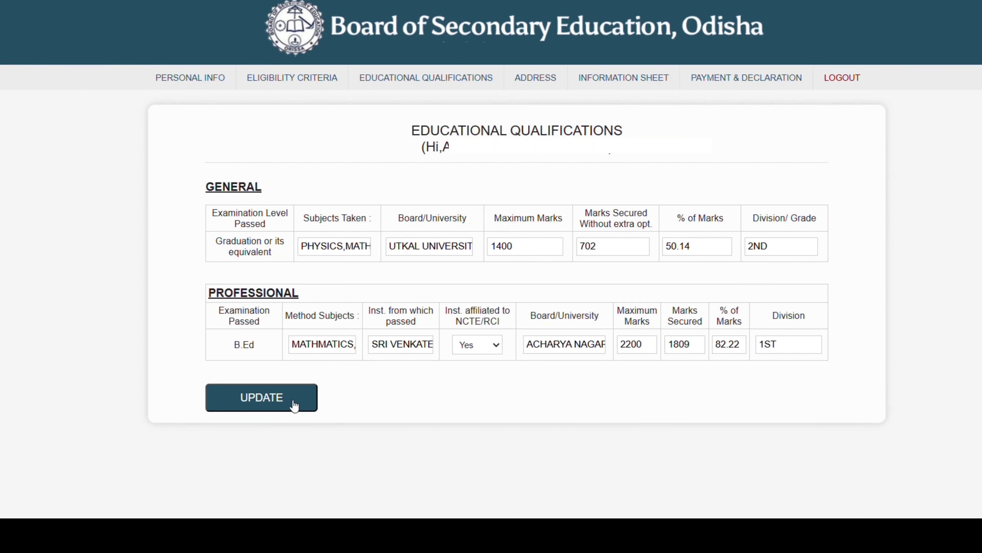
{"action": "left_click", "coordinate": [642, 55]}
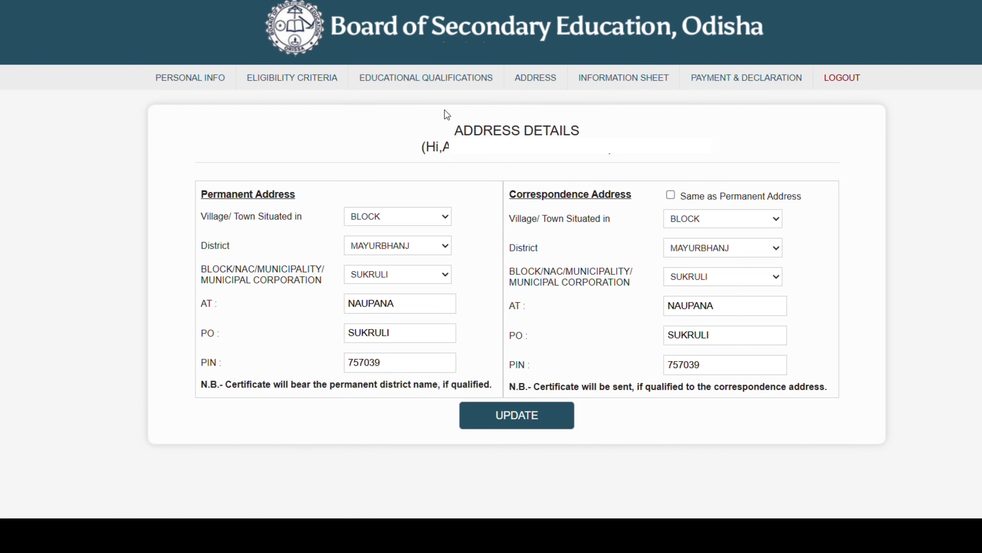
- Return to the educational qualifications and review the general section's columns from board/university to division/grade
{"action": "left_click", "coordinate": [430, 81]}
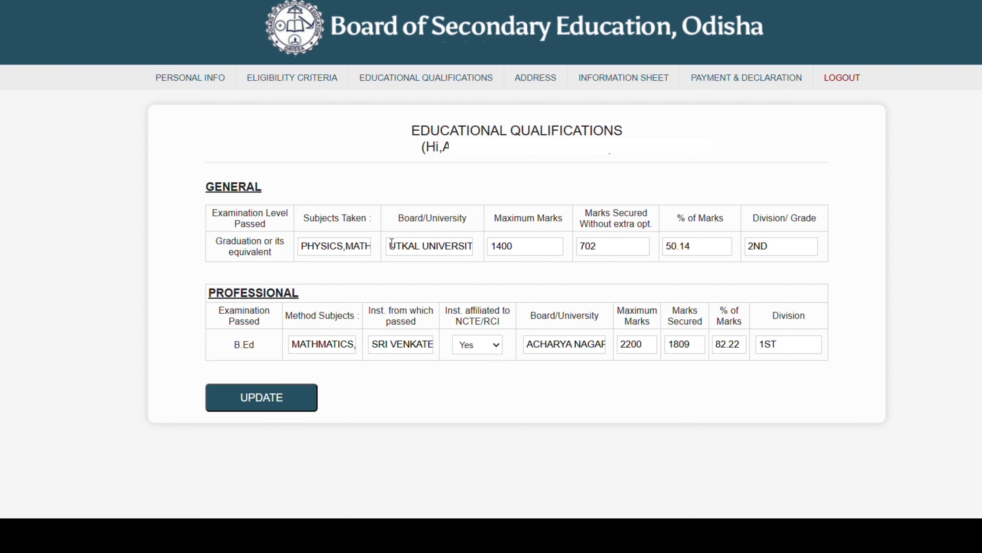
{"action": "left_click_drag", "start_coordinate": [397, 218], "coordinate": [811, 223]}
{"action": "left_click", "coordinate": [476, 223]}
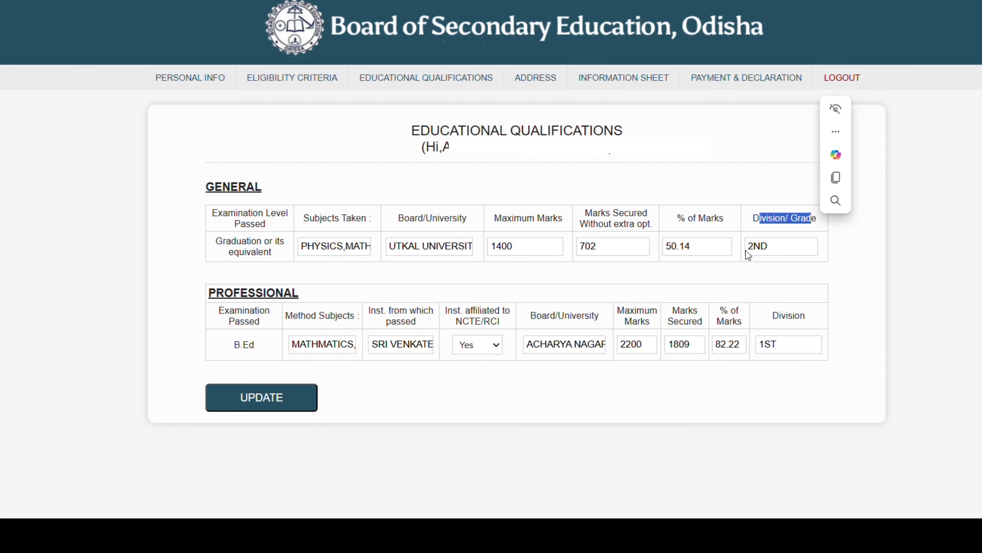
- Review the professional B.Ed entry, including the institution, board/university, maximum marks and marks secured fields
{"action": "left_click_drag", "start_coordinate": [207, 296], "coordinate": [249, 295]}
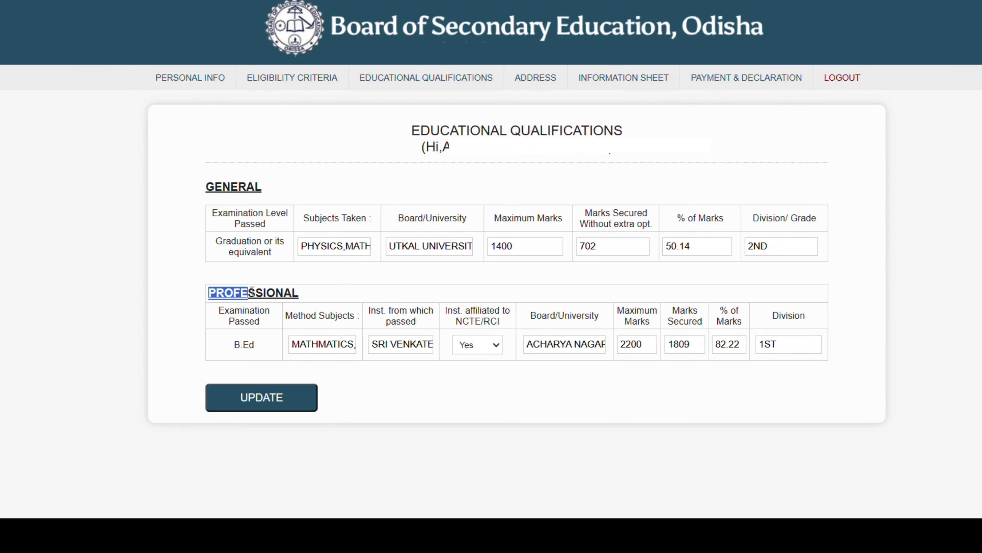
{"action": "left_click", "coordinate": [304, 287]}
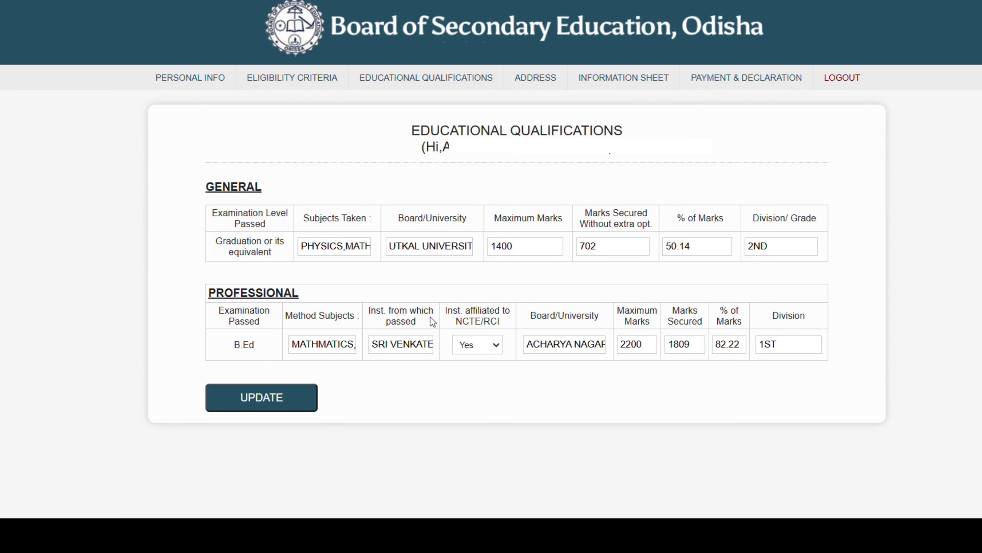
{"action": "left_click_drag", "start_coordinate": [382, 341], "coordinate": [442, 351]}
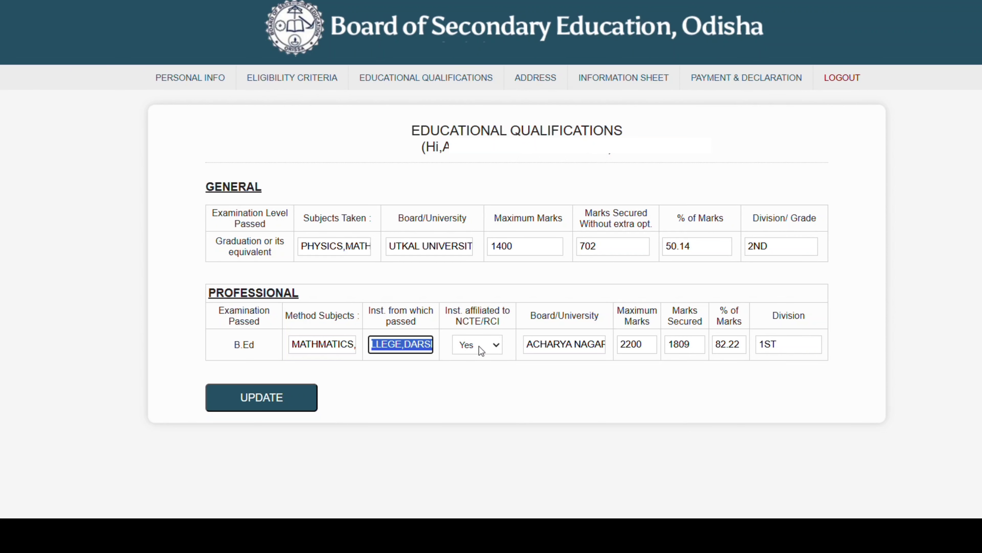
{"action": "left_click_drag", "start_coordinate": [536, 315], "coordinate": [590, 316]}
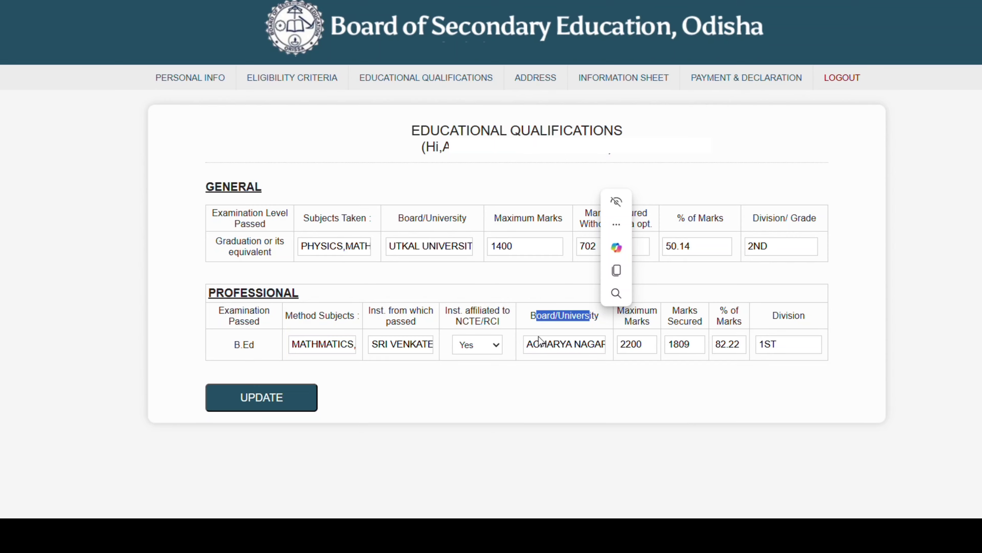
{"action": "left_click", "coordinate": [532, 316]}
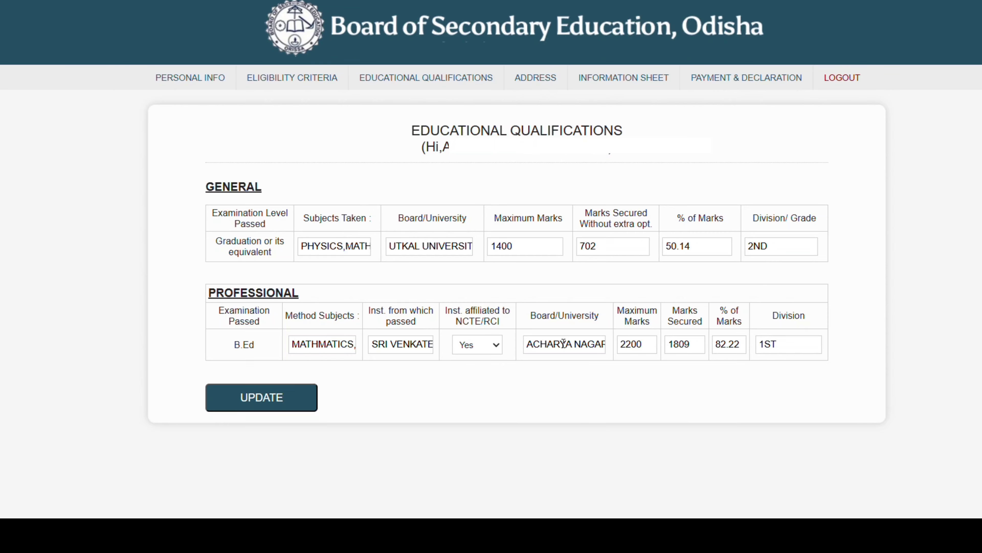
{"action": "left_click_drag", "start_coordinate": [621, 307], "coordinate": [651, 321]}
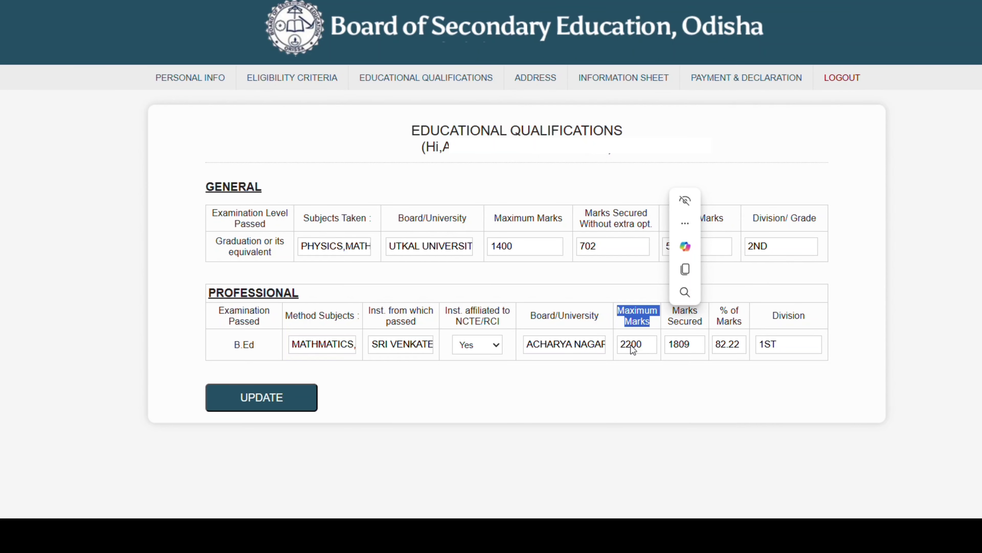
{"action": "left_click", "coordinate": [666, 344]}
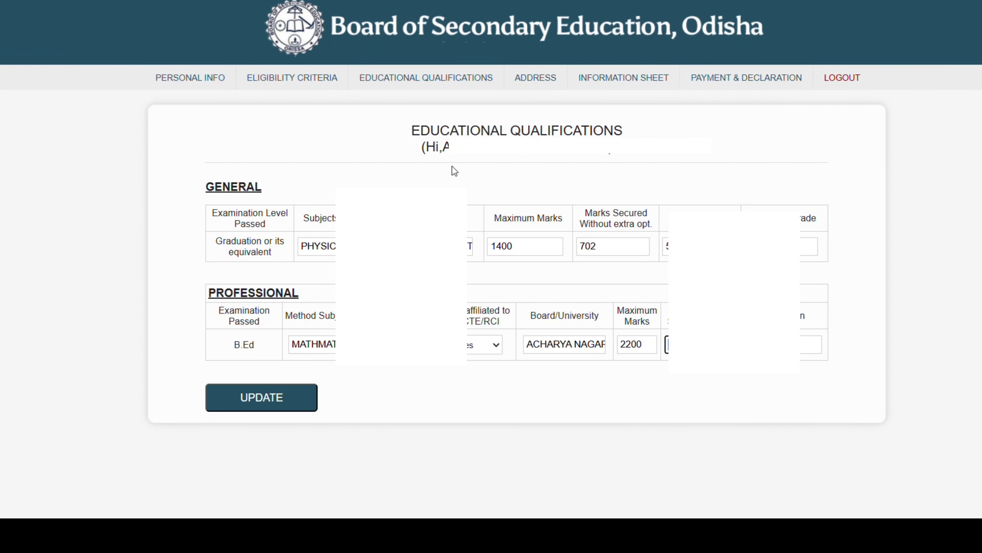
- View the address details, open the information sheet and check the personal, eligibility, qualification and address information before final submission
{"action": "left_click", "coordinate": [523, 82]}
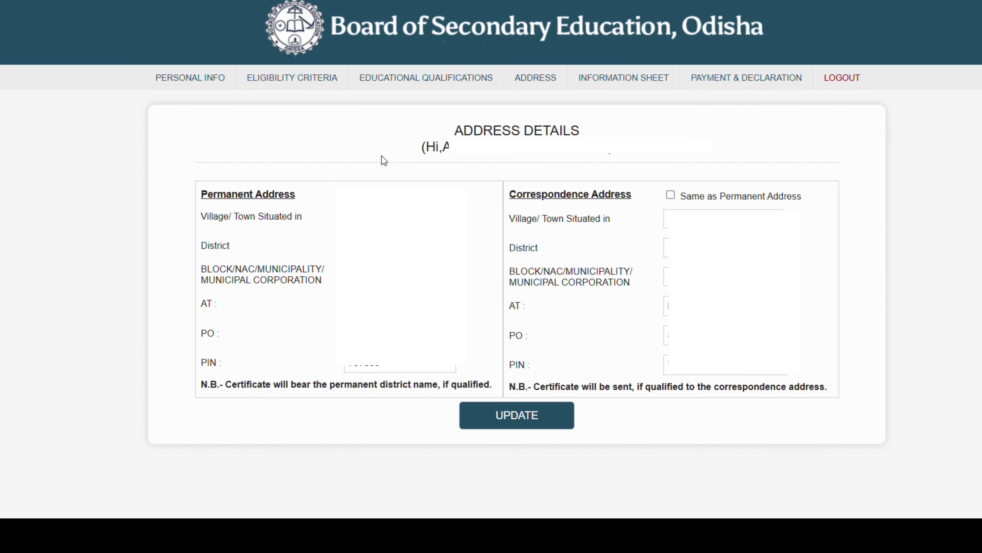
{"action": "left_click", "coordinate": [620, 87]}
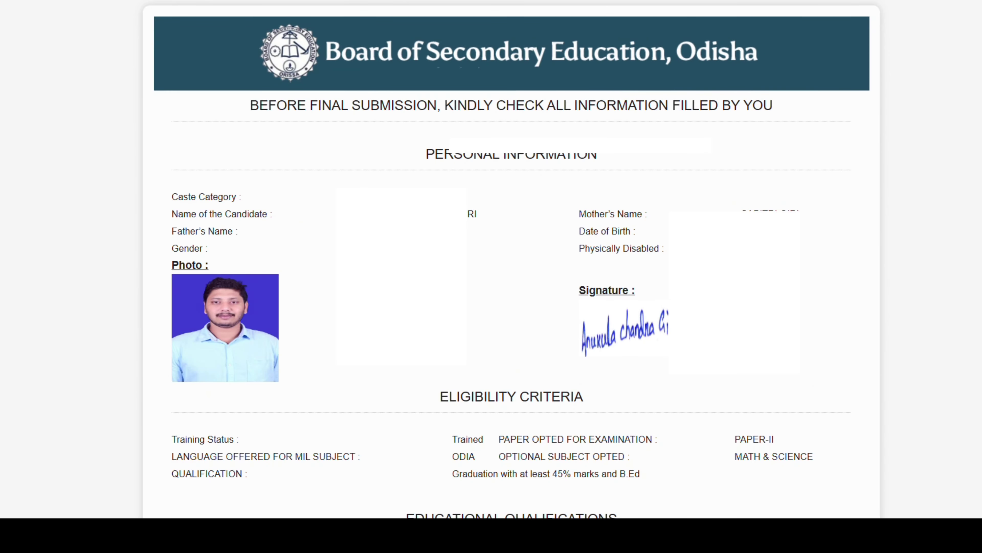
{"action": "scroll", "coordinate": [511, 271], "scroll_direction": "down", "scroll_amount": 12}
{"action": "scroll", "coordinate": [510, 271], "scroll_direction": "up", "scroll_amount": 12}
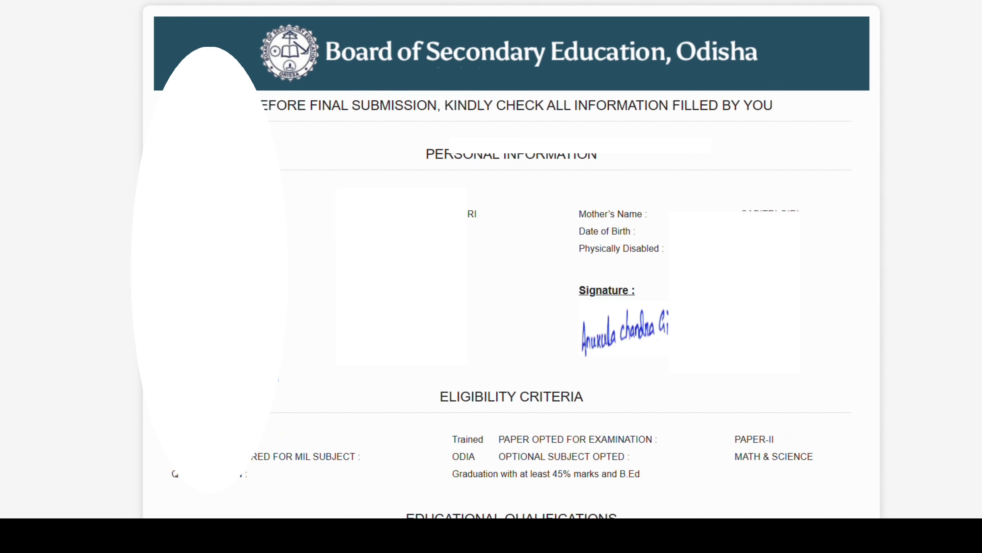
{"action": "scroll", "coordinate": [419, 220], "scroll_direction": "down", "scroll_amount": 12}
{"action": "scroll", "coordinate": [419, 221], "scroll_direction": "up", "scroll_amount": 12}
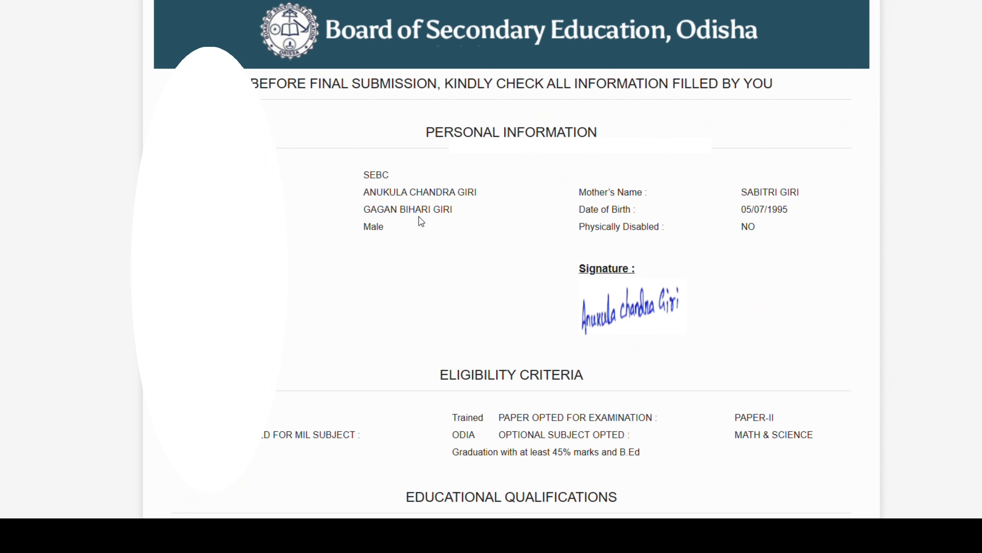
{"action": "scroll", "coordinate": [419, 221], "scroll_direction": "down", "scroll_amount": 12}
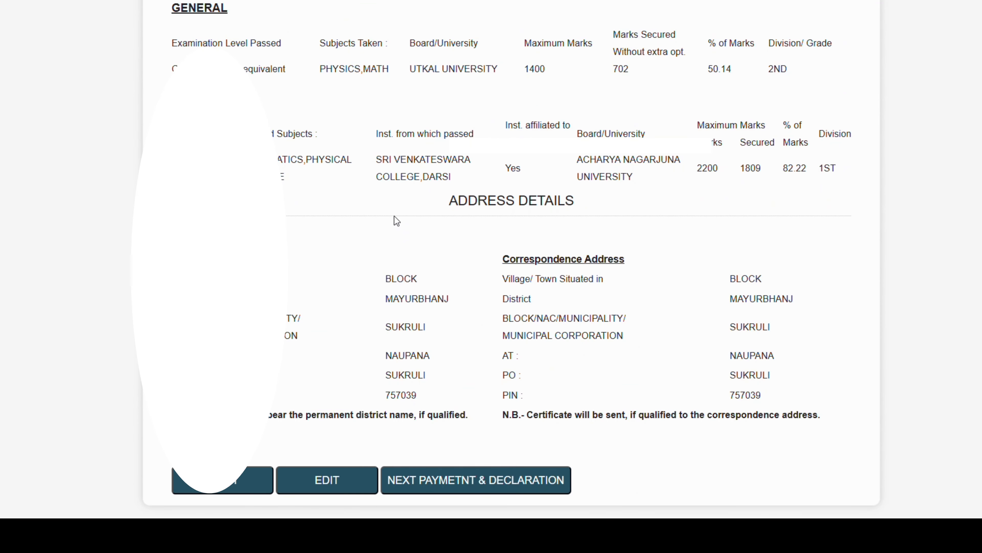
{"action": "scroll", "coordinate": [462, 237], "scroll_direction": "up", "scroll_amount": 10}
{"action": "scroll", "coordinate": [466, 237], "scroll_direction": "down", "scroll_amount": 1}
{"action": "scroll", "coordinate": [467, 240], "scroll_direction": "down", "scroll_amount": 10}
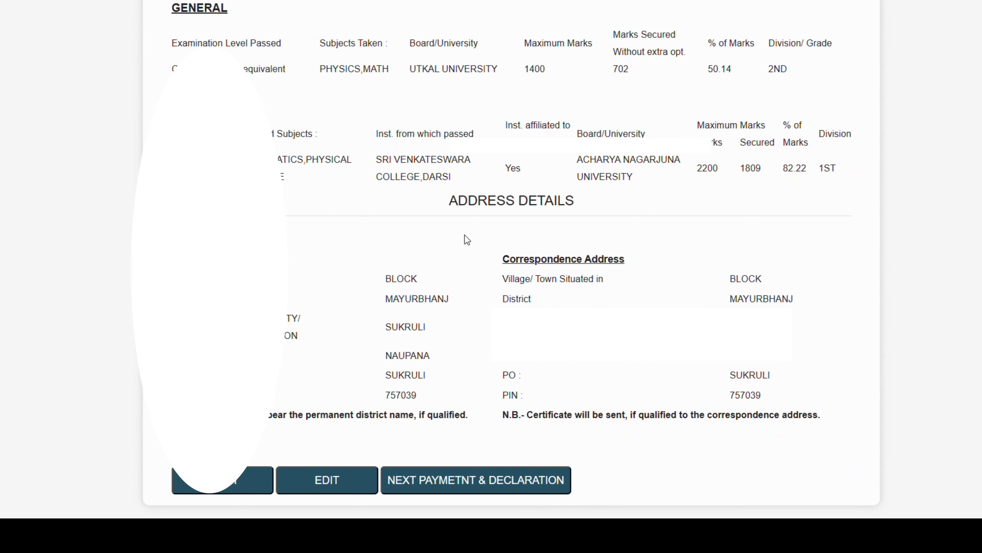
{"action": "scroll", "coordinate": [462, 233], "scroll_direction": "up", "scroll_amount": 10}
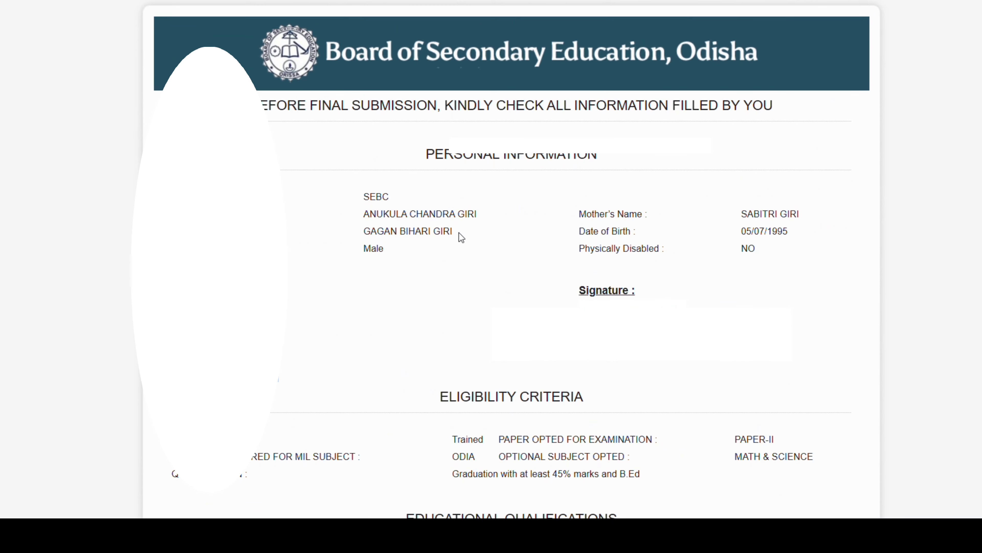
{"action": "scroll", "coordinate": [457, 193], "scroll_direction": "down", "scroll_amount": 10}
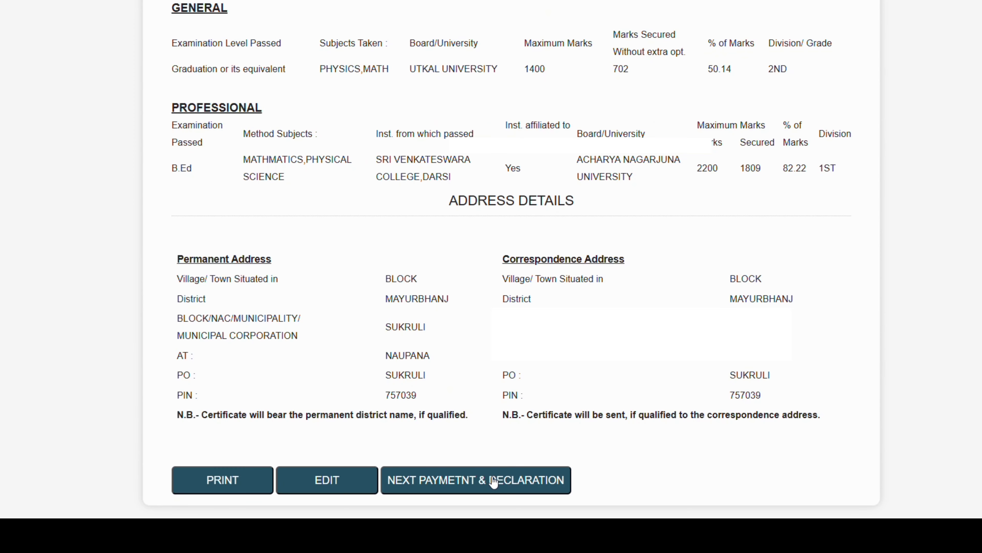
- Proceed to payment and declaration, accept the declaration, request final submission and read the confirmation message
{"action": "left_click", "coordinate": [484, 478]}
{"action": "left_click", "coordinate": [92, 151]}
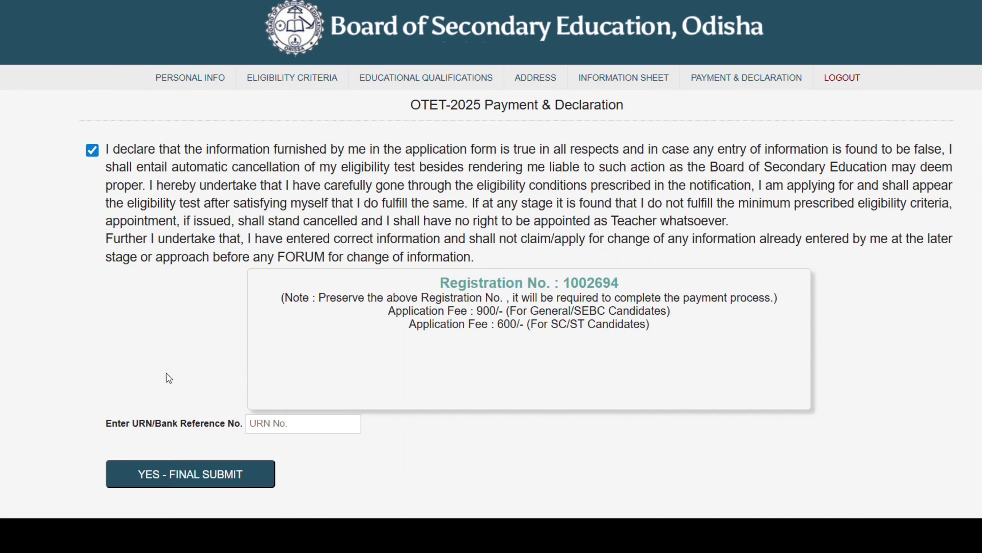
{"action": "left_click", "coordinate": [244, 486]}
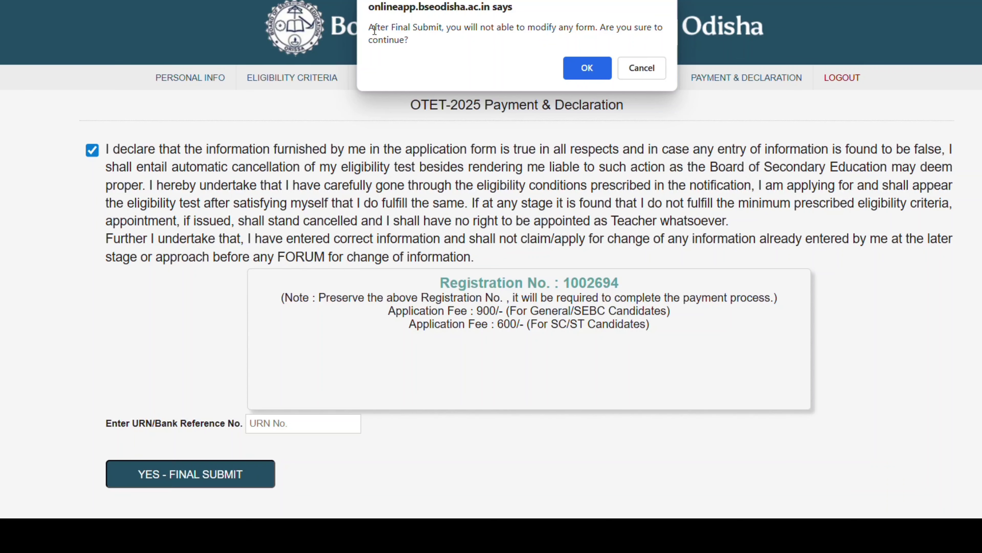
{"action": "left_click_drag", "start_coordinate": [374, 30], "coordinate": [562, 34]}
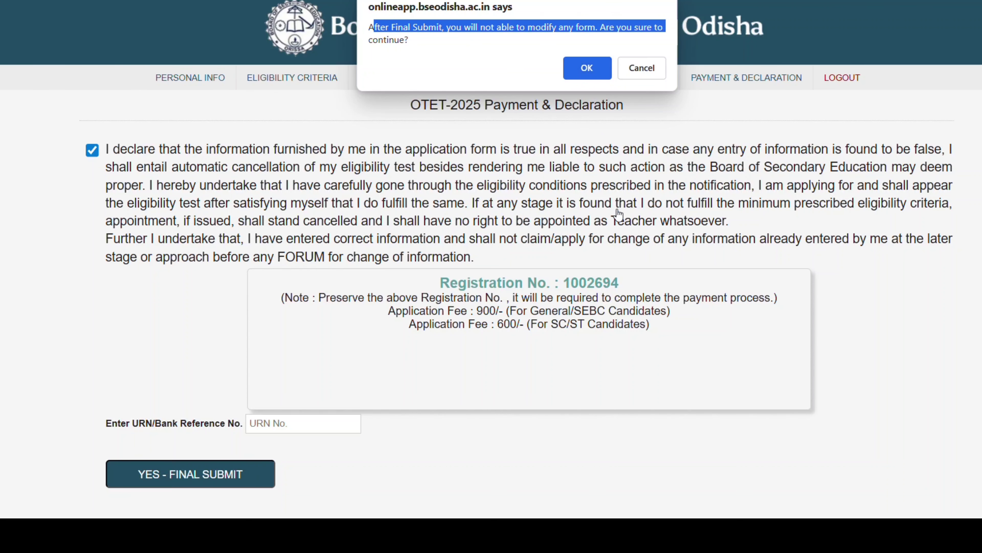